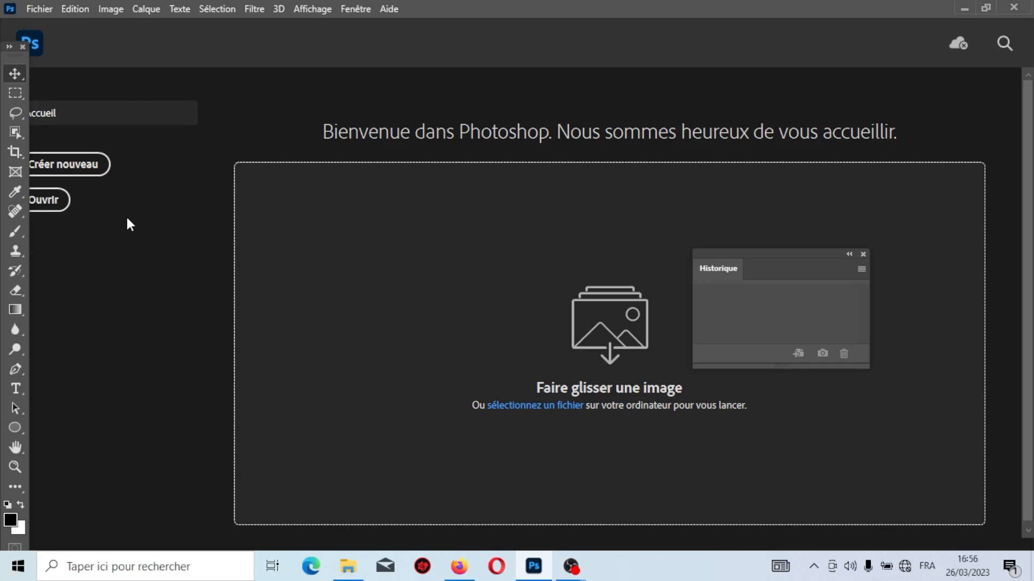
Step: Open the new document settings and browse the preset categories from Photo to Film et vidéo, returning to the recent presets
click(91, 177)
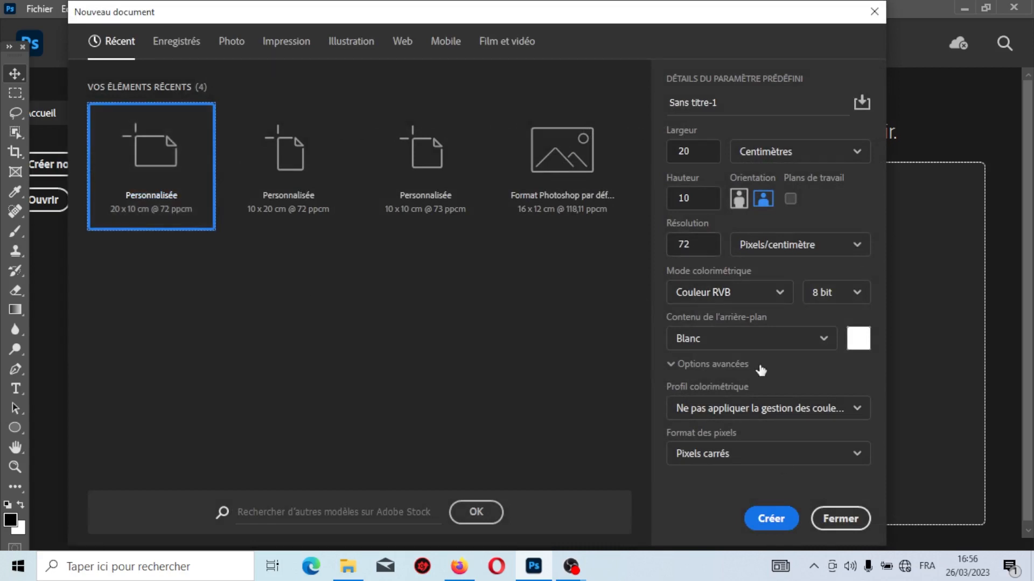
click(195, 41)
click(231, 41)
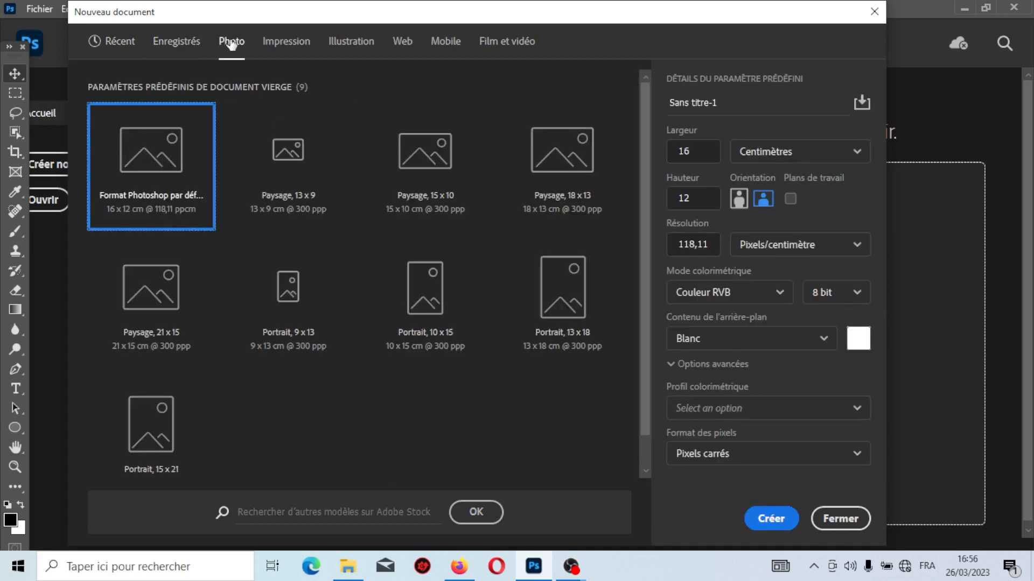
click(286, 41)
click(351, 43)
click(402, 42)
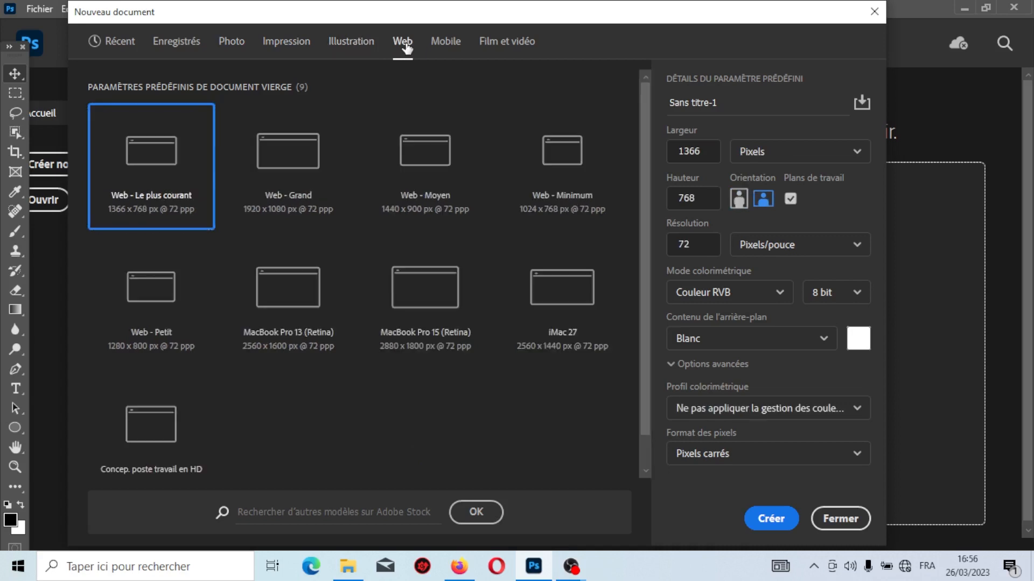
click(437, 43)
click(514, 42)
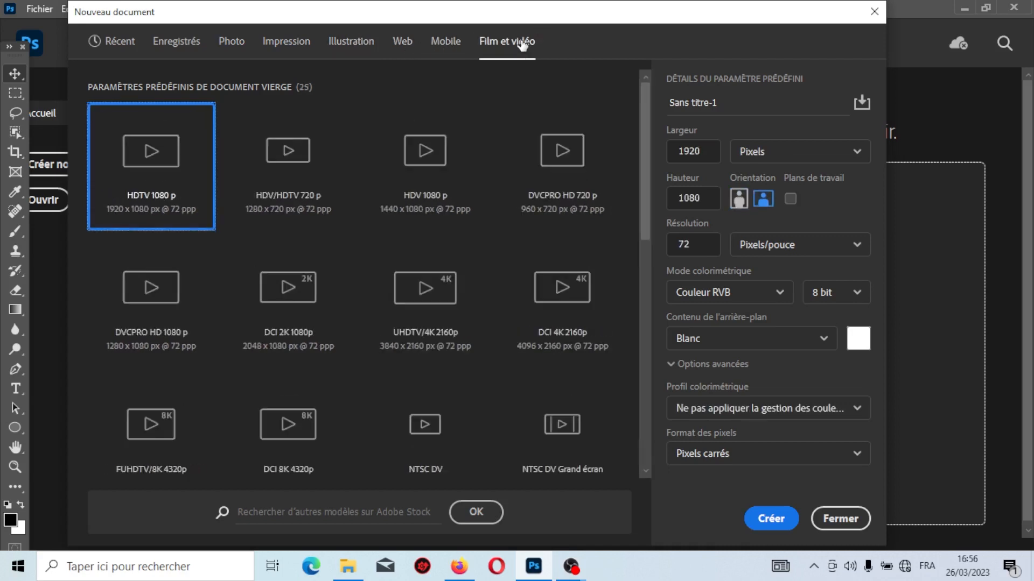
click(402, 44)
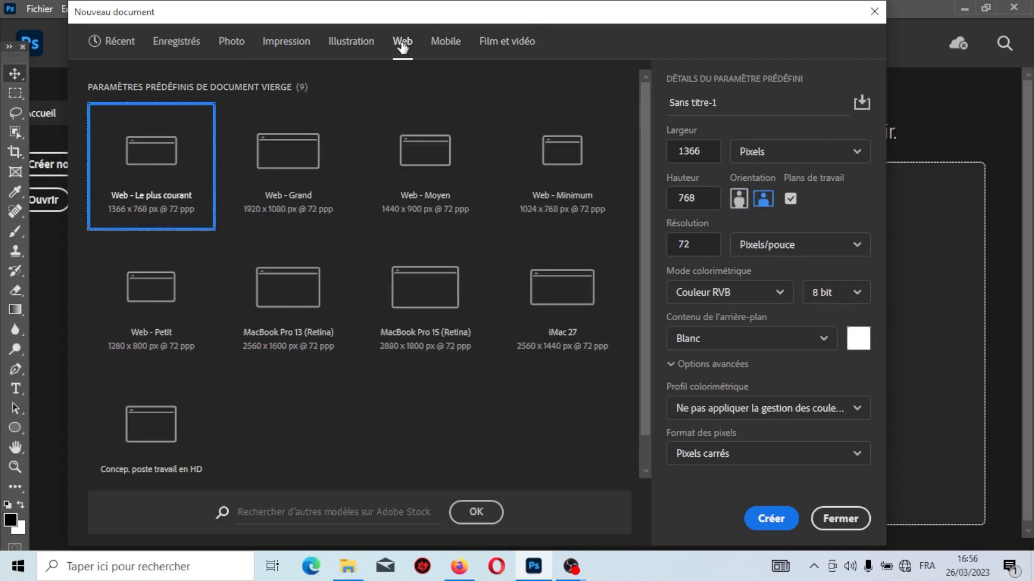
click(350, 42)
click(236, 43)
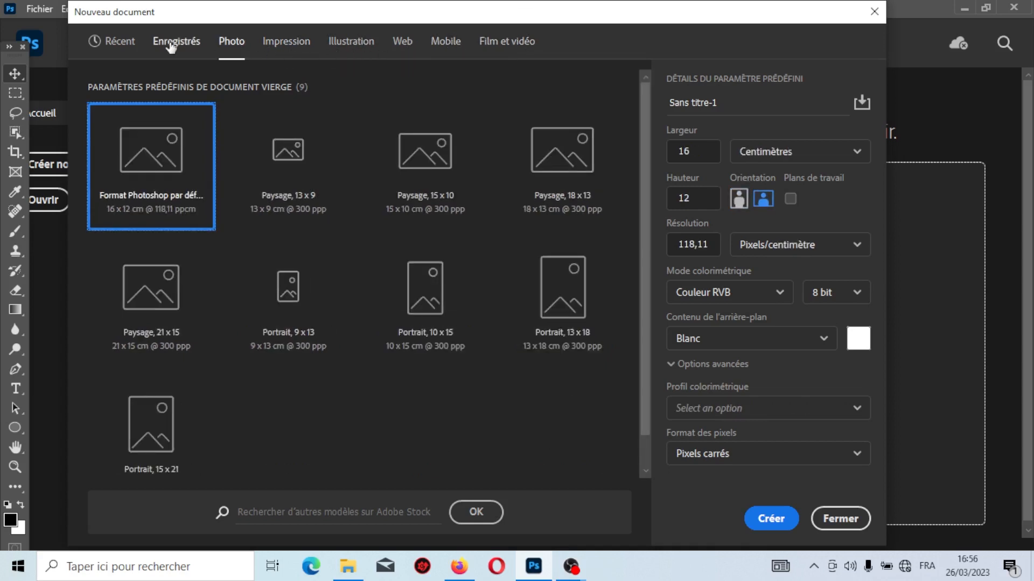
click(123, 43)
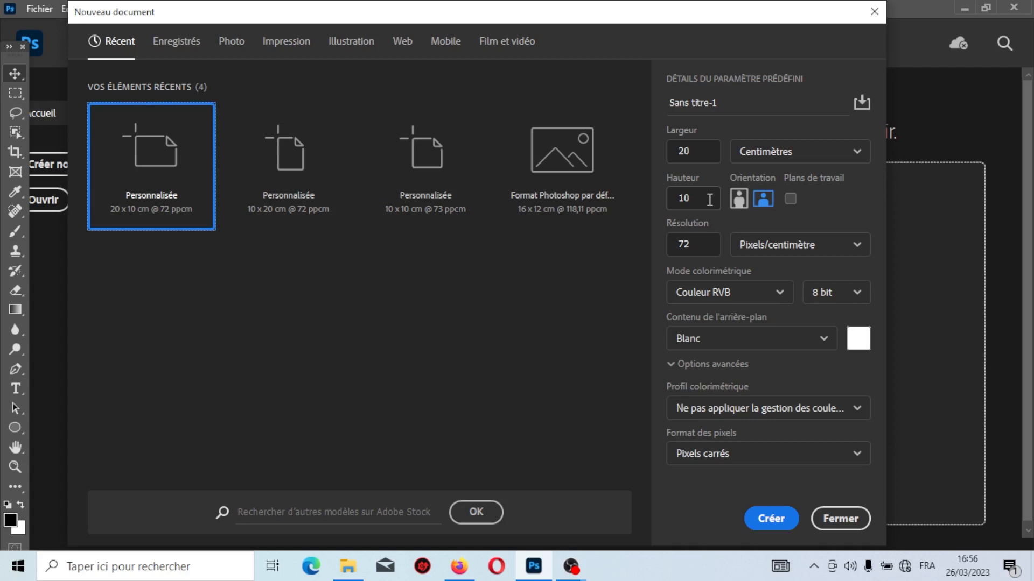
Step: Set the new document's size to 30 cm wide by 15 cm high in landscape orientation
double_click(682, 153)
text(30)
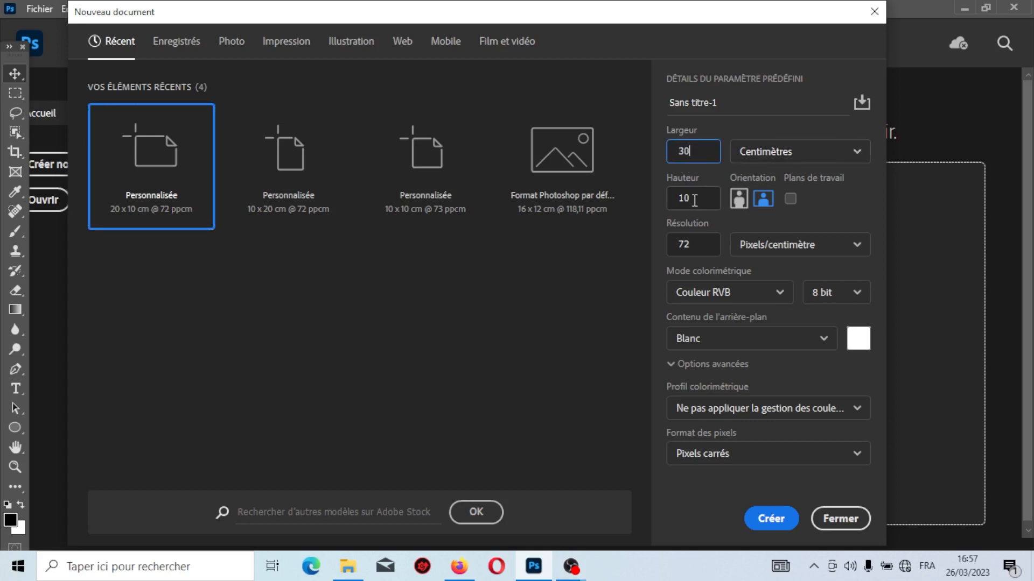
double_click(696, 191)
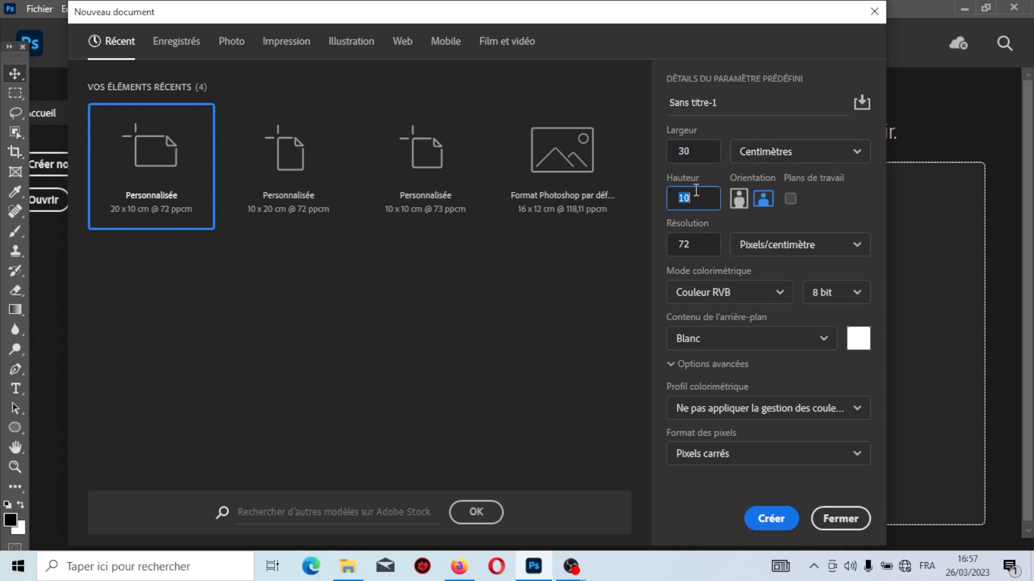
text(15)
click(740, 201)
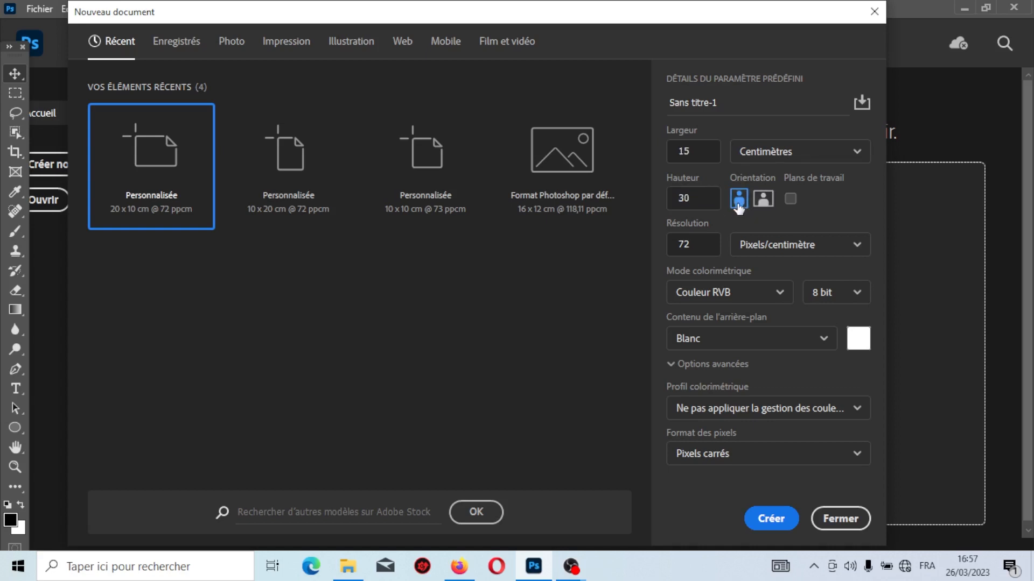
click(765, 204)
Step: Look through the available size units, resolution units and colour modes for the new document
click(849, 152)
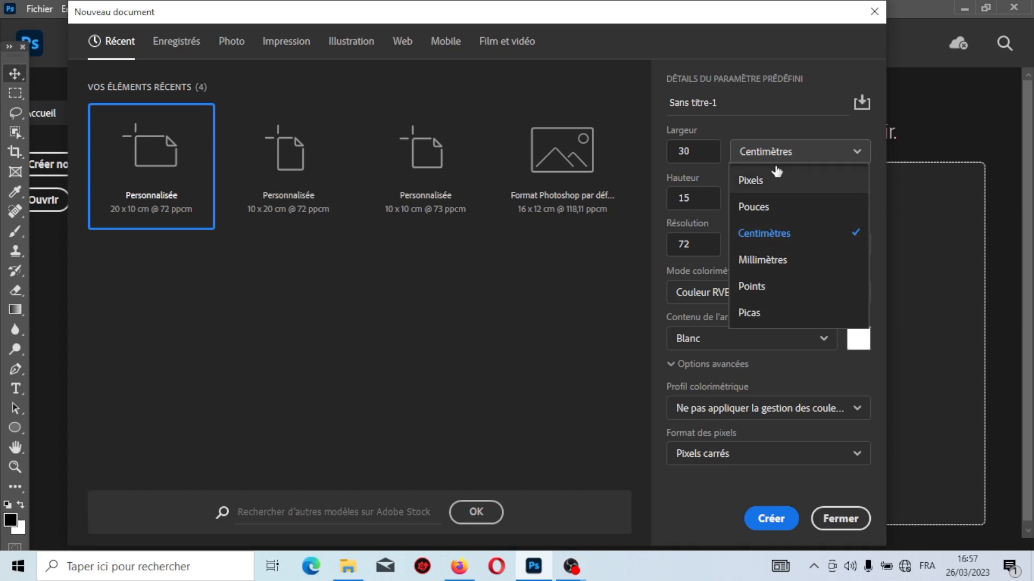
click(781, 127)
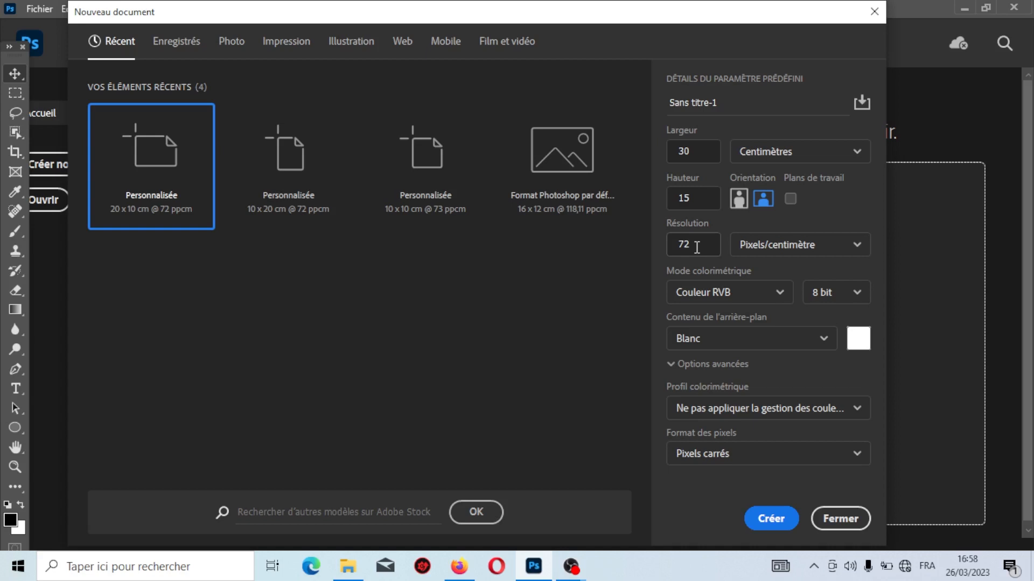
click(855, 247)
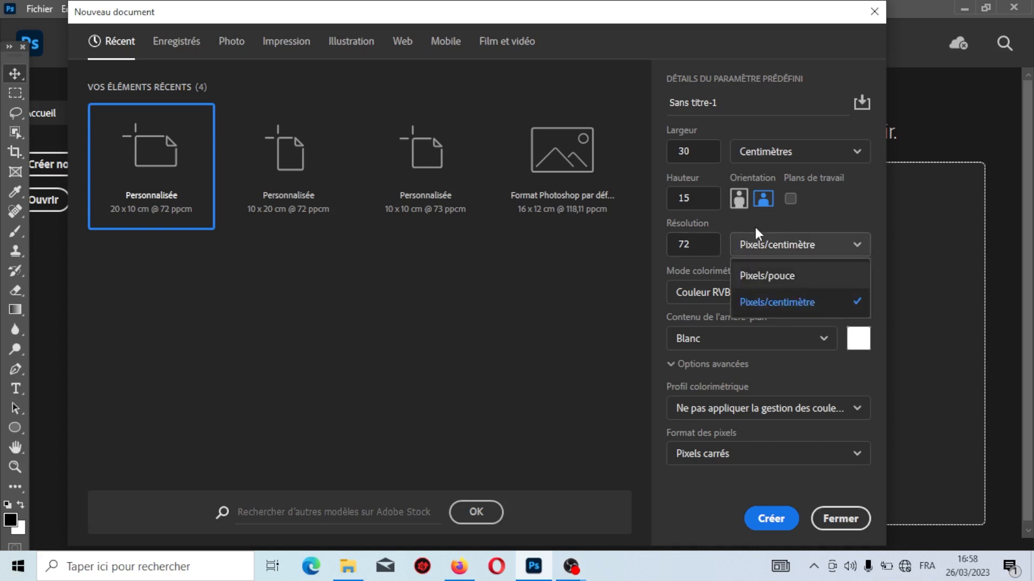
click(814, 211)
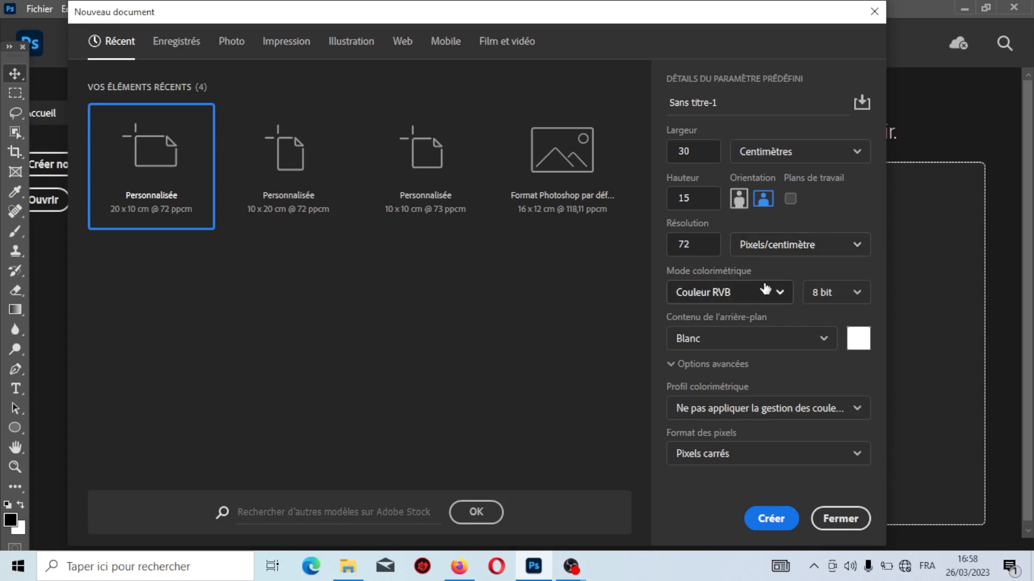
click(780, 294)
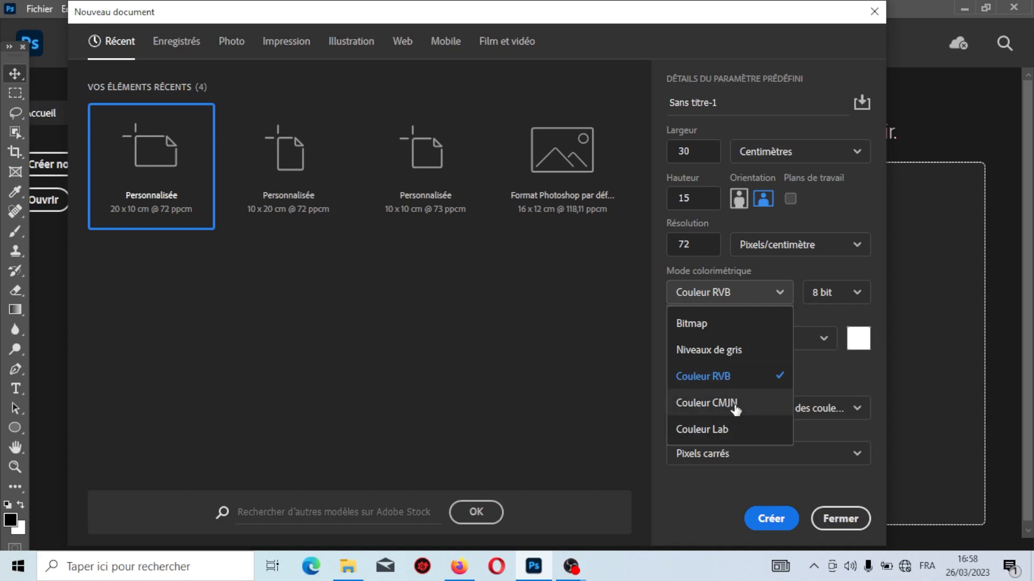
click(754, 452)
click(834, 351)
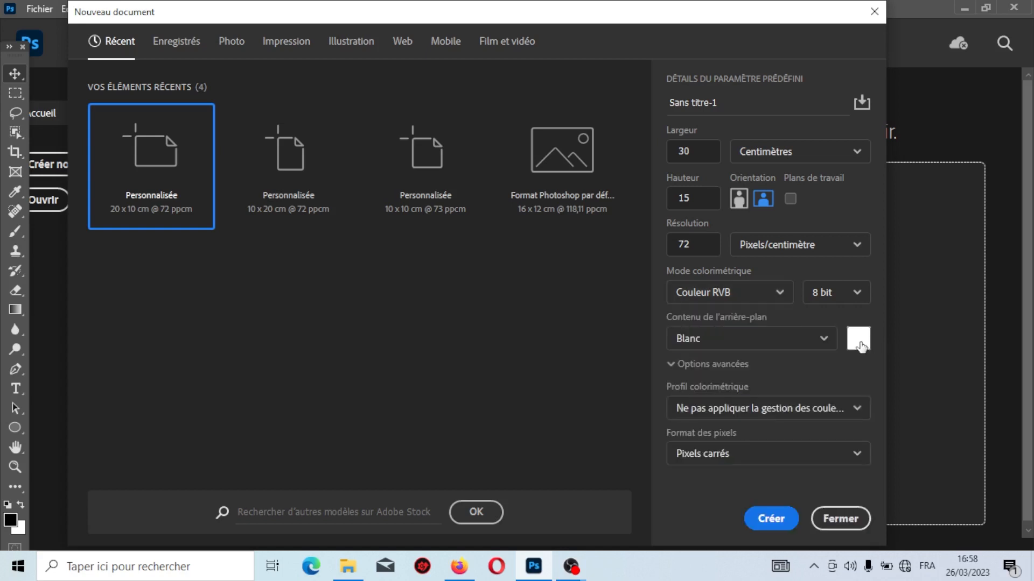
Step: Try a custom bright blue as the new document's background contents
click(828, 338)
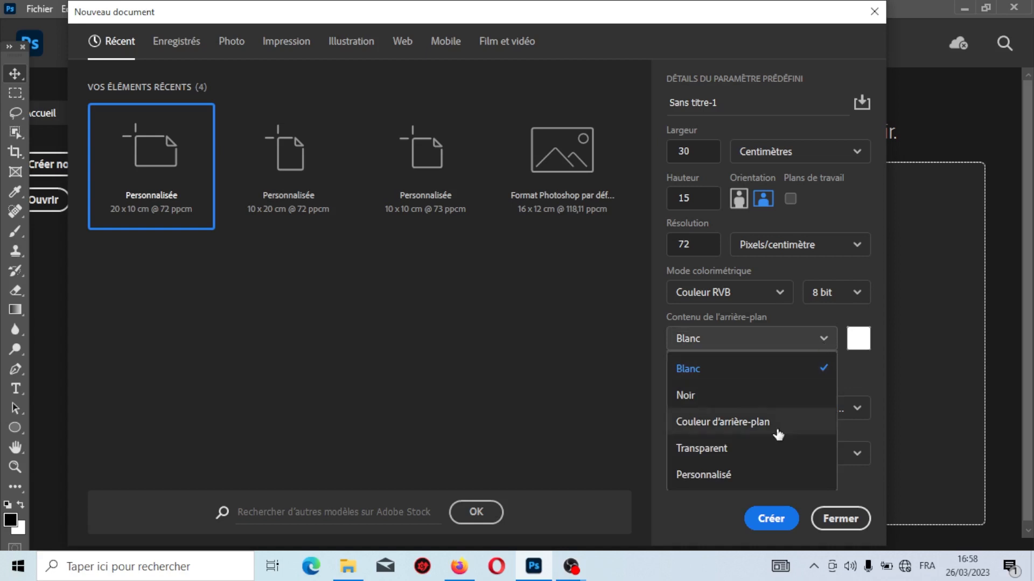
click(761, 473)
drag(504, 155, 503, 176)
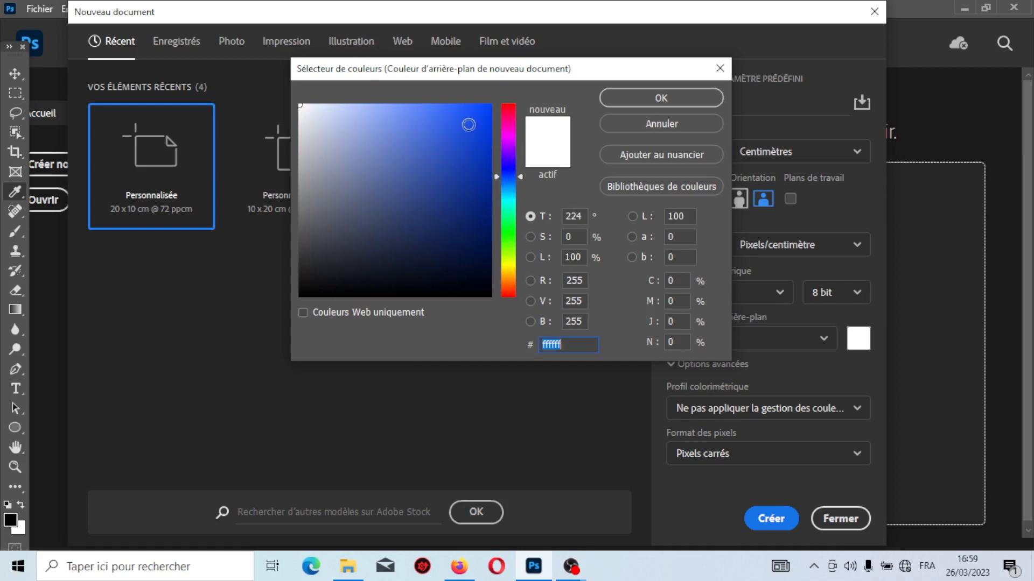
click(469, 124)
click(646, 100)
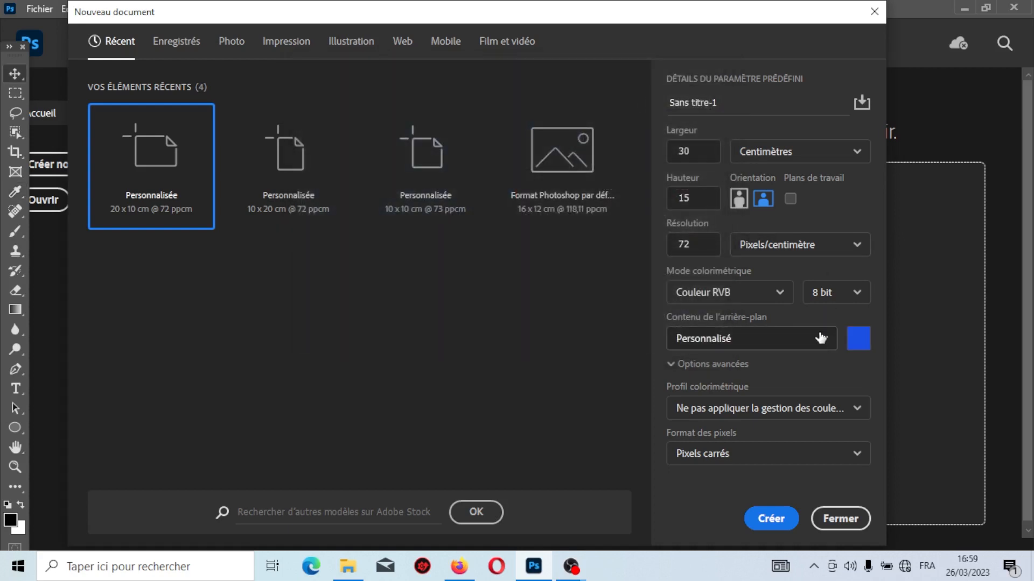
Step: Set the background contents to Blanc and create the document
click(821, 338)
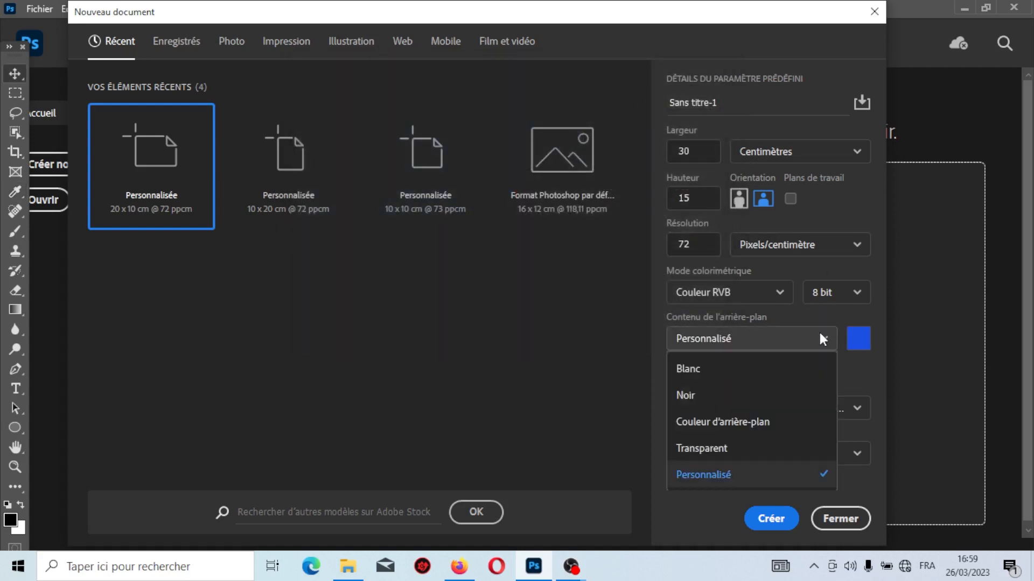
click(796, 371)
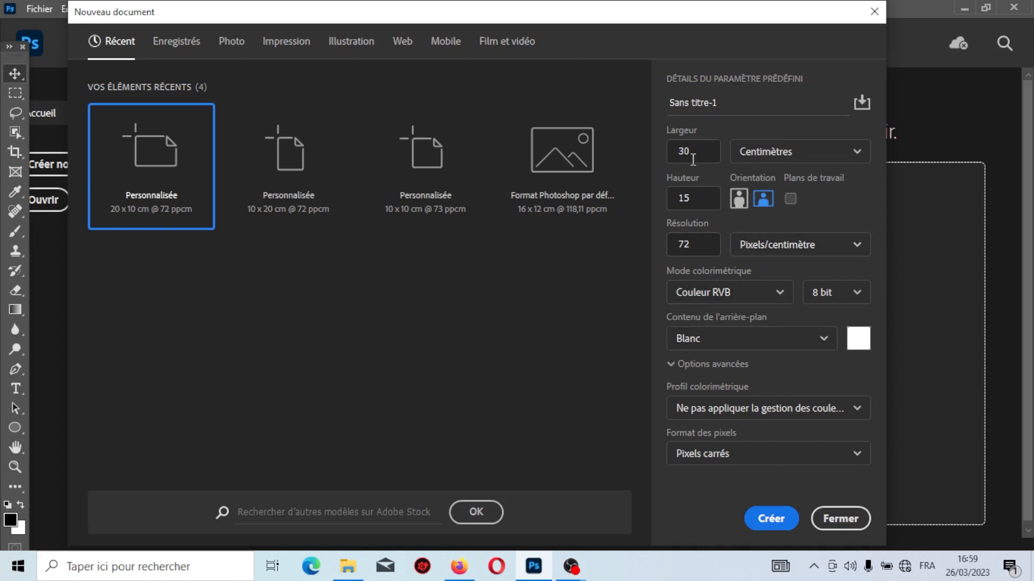
click(761, 526)
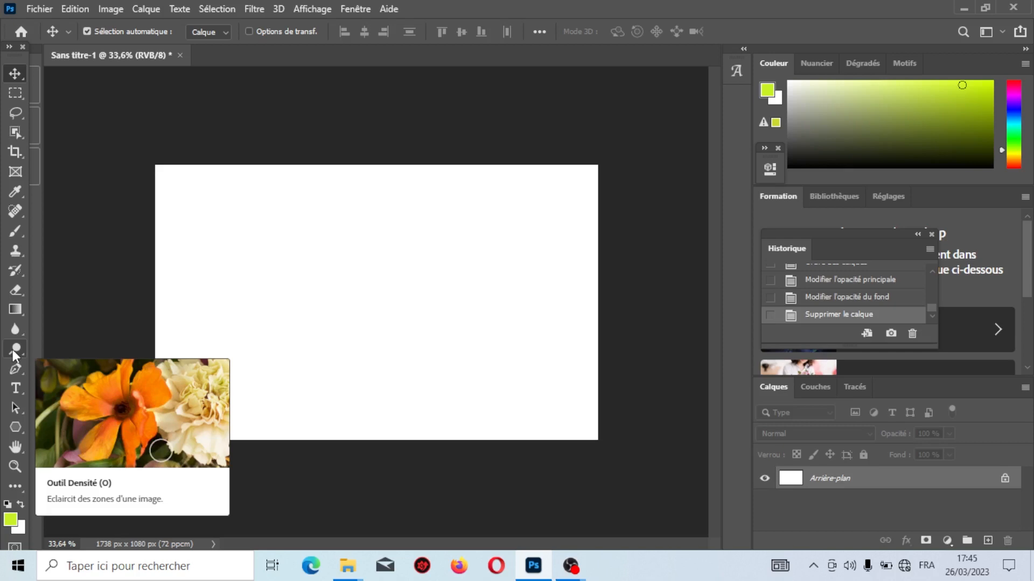
Step: Draw a sharp three-pointed star about 372 by 429 px in the canvas's upper-left area, using the Polygon tool with 3 sides
click(19, 425)
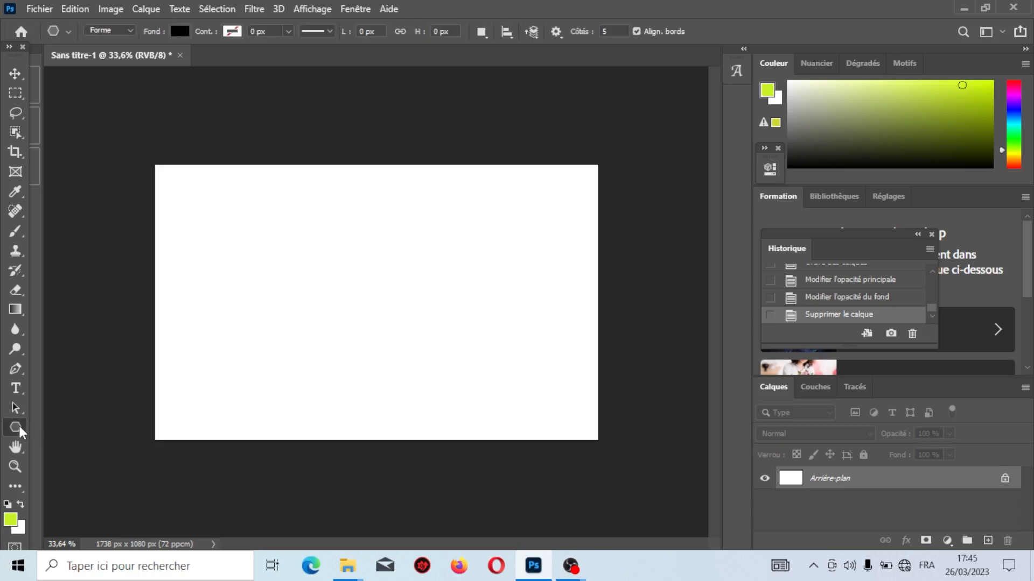
right_click(20, 429)
right_click(19, 429)
right_click(20, 429)
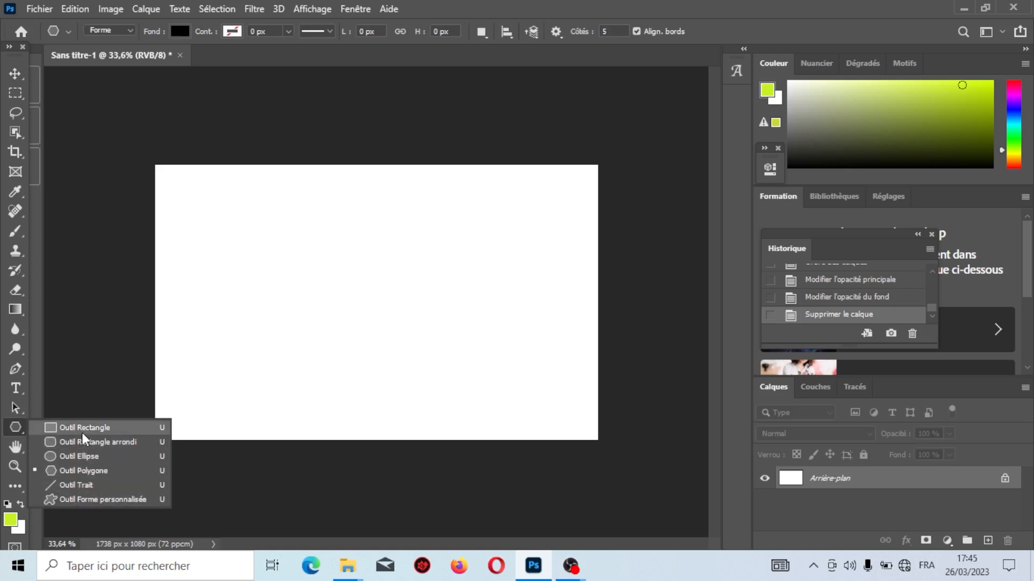
click(79, 472)
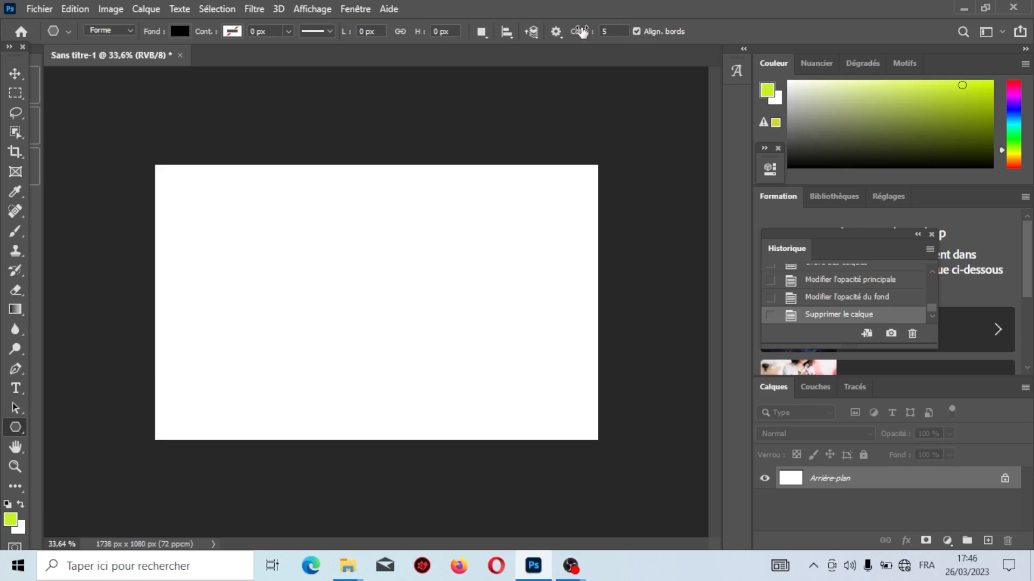
click(556, 32)
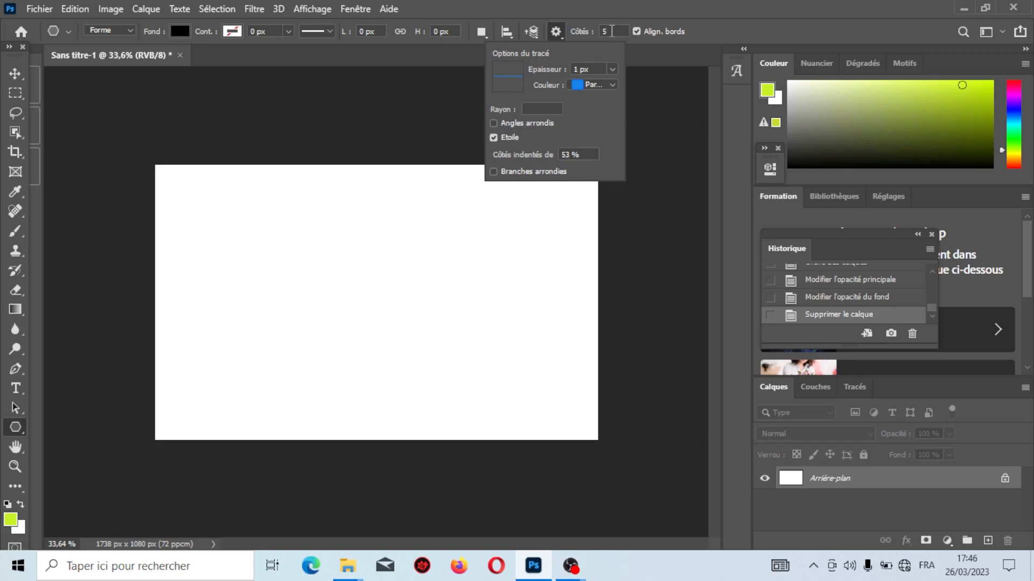
click(611, 31)
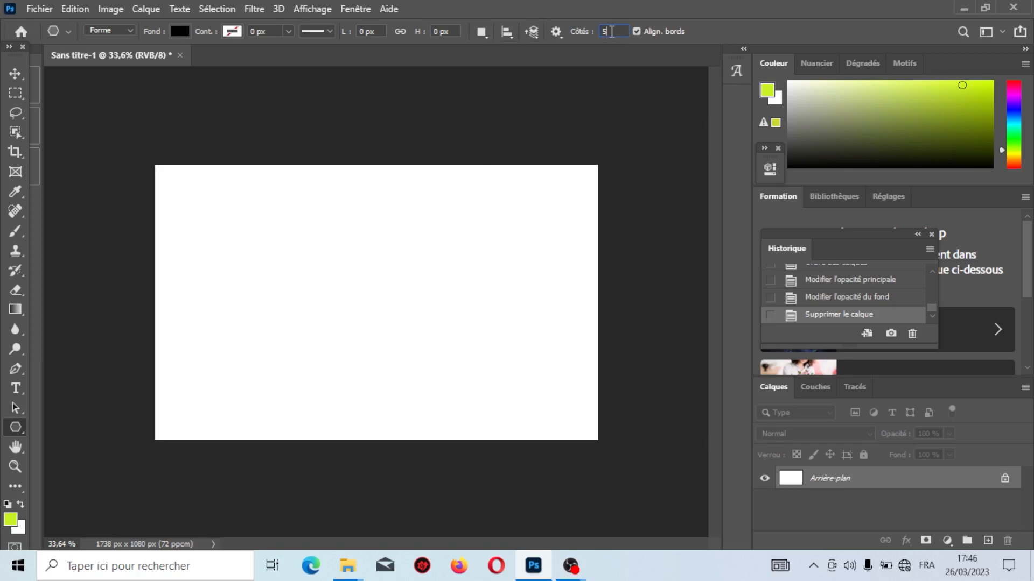
text(3)
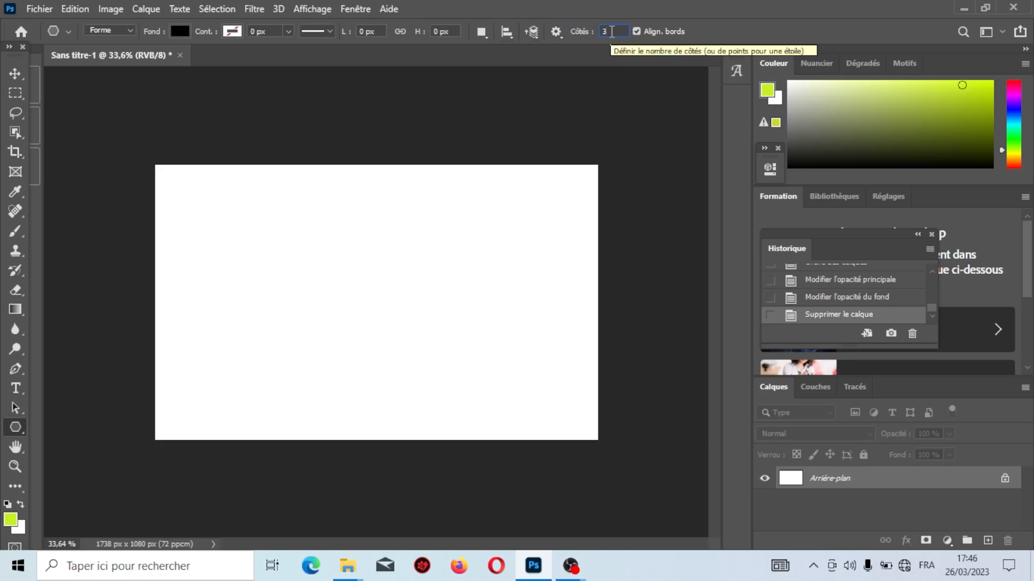
drag(261, 233, 293, 287)
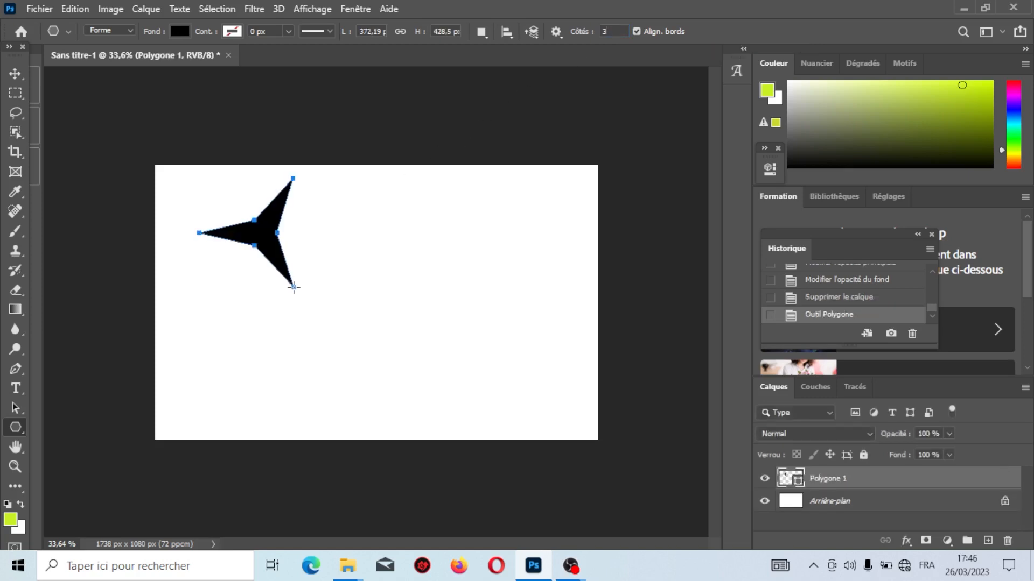
Step: Enable rounded corners, disable the star option, and draw a rounded triangle about 325 by 329 px below the three-pointed star
click(556, 31)
click(511, 125)
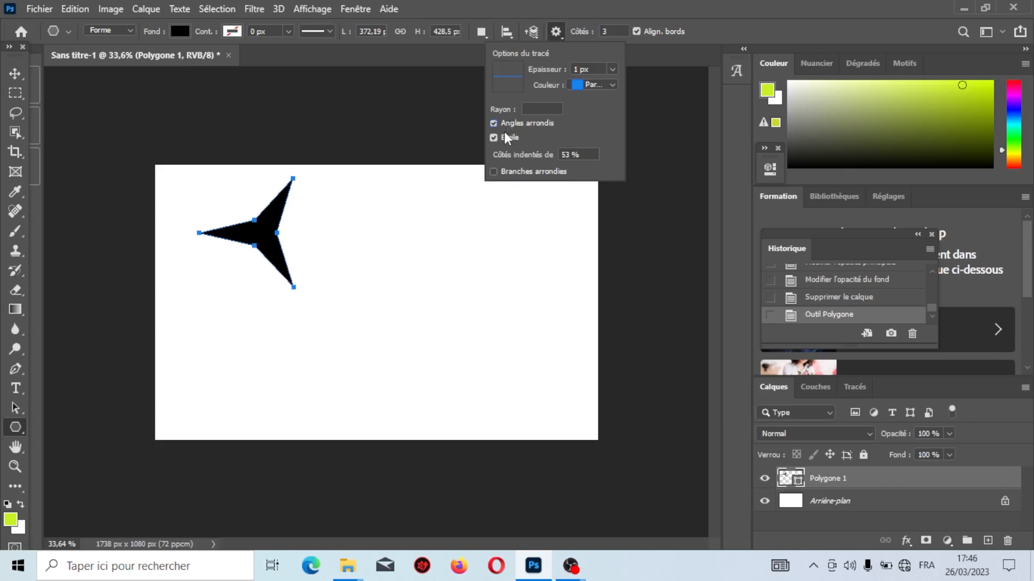
click(494, 138)
drag(319, 283, 365, 336)
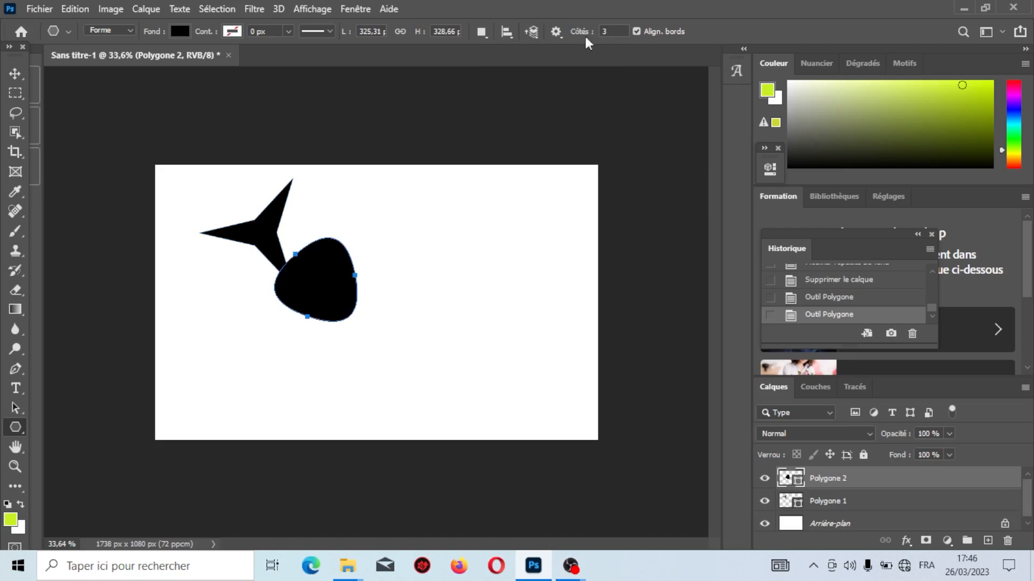
Step: Re-enable the star option and draw a rounded three-pointed star about 231 by 248 px near the canvas's upper edge, right of centre
click(556, 32)
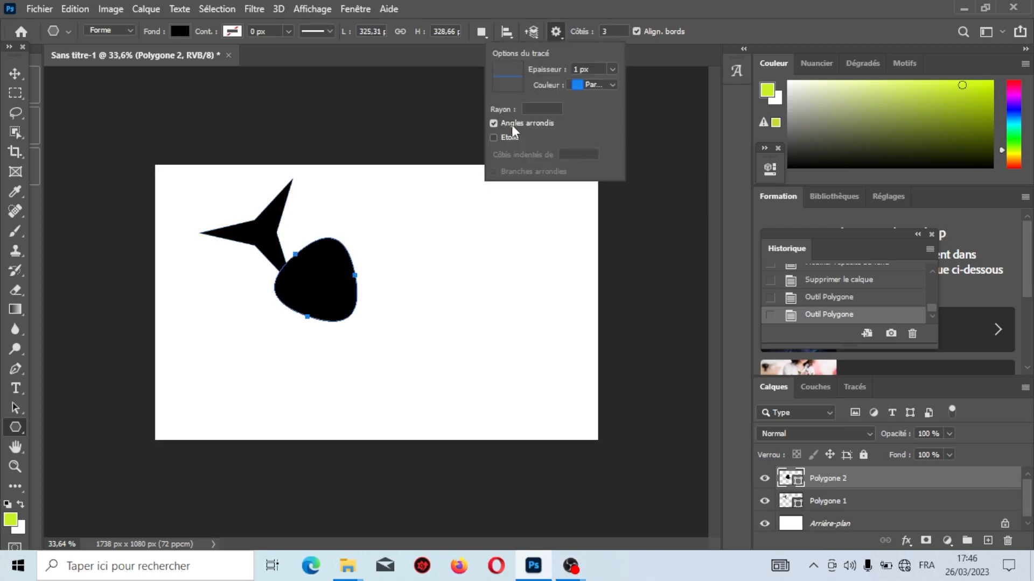
click(494, 138)
drag(432, 203, 457, 261)
Step: Set the polygon to 5 sides and draw a rounded five-pointed star about 312 by 304 px in the canvas's lower-right area
click(614, 34)
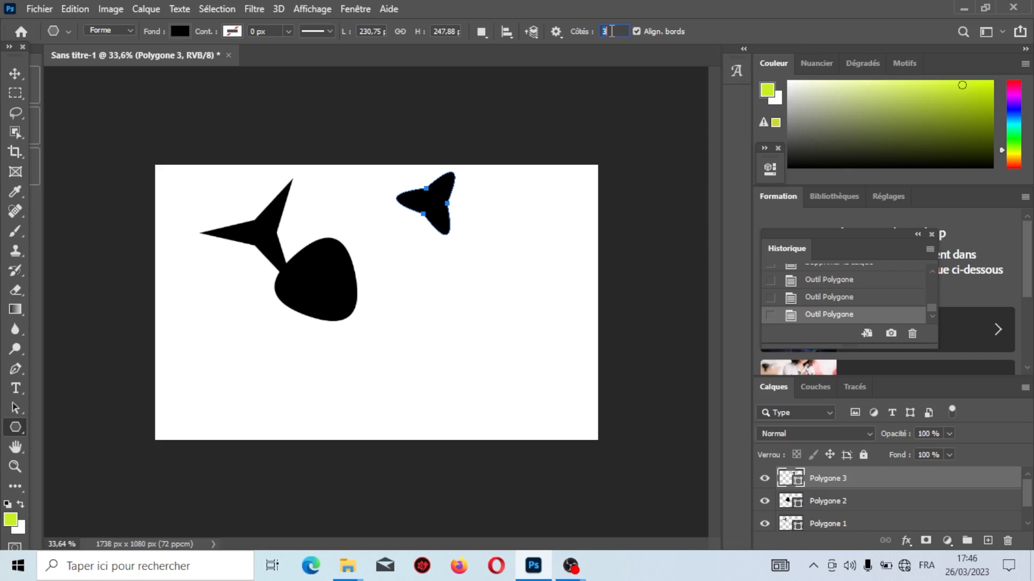
text(5)
mouse_move(458, 329)
mouse_down()
mouse_move(491, 387)
mouse_move(498, 376)
mouse_up()
Step: Disable rounded corners and draw a sharp five-pointed star about 257 by 268 px above and right of the rounded five-pointed star
click(556, 32)
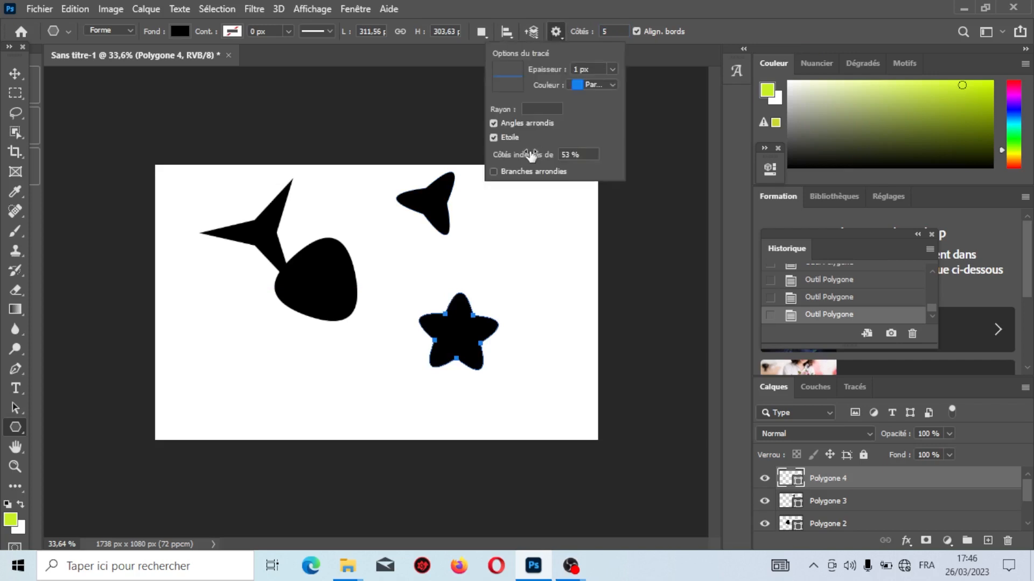
click(533, 123)
click(509, 248)
drag(507, 253, 539, 276)
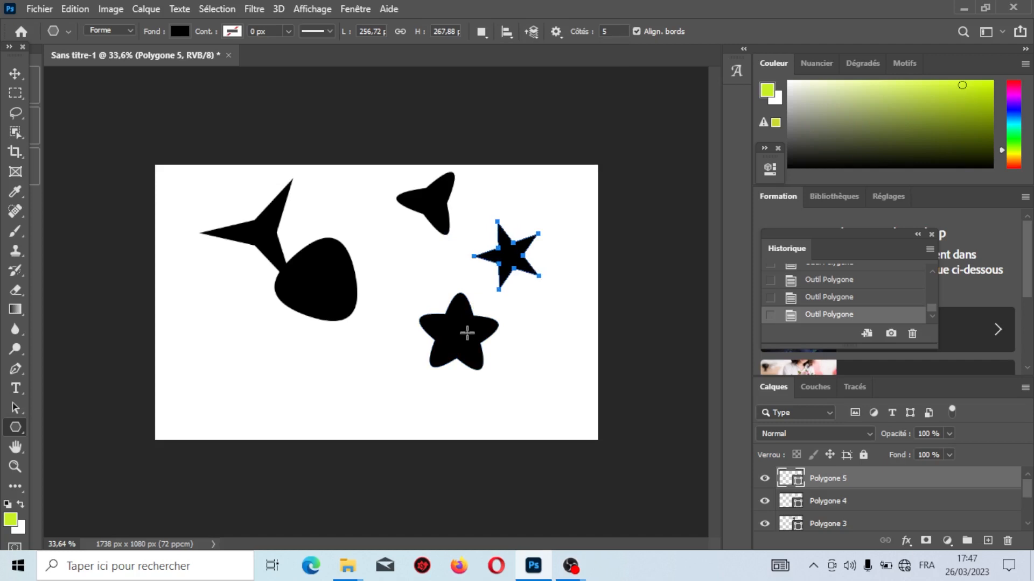
Step: Undo both five-pointed stars and the rounded three-pointed star, and delete the remaining polygon layers to clear the canvas
key(ctrl+z)
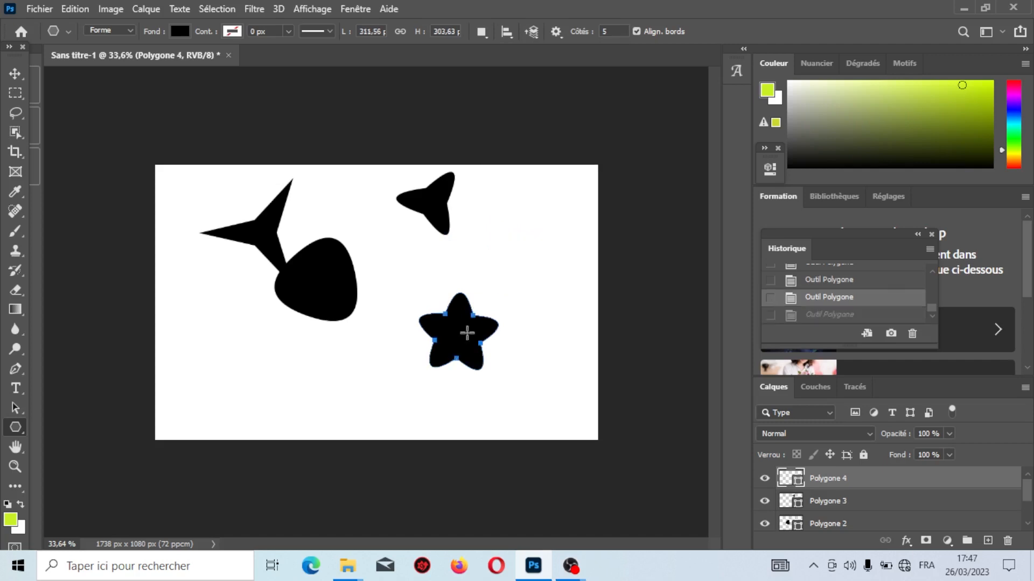
key(ctrl+z)
key(ctrl+z)
key(ctrl+z)
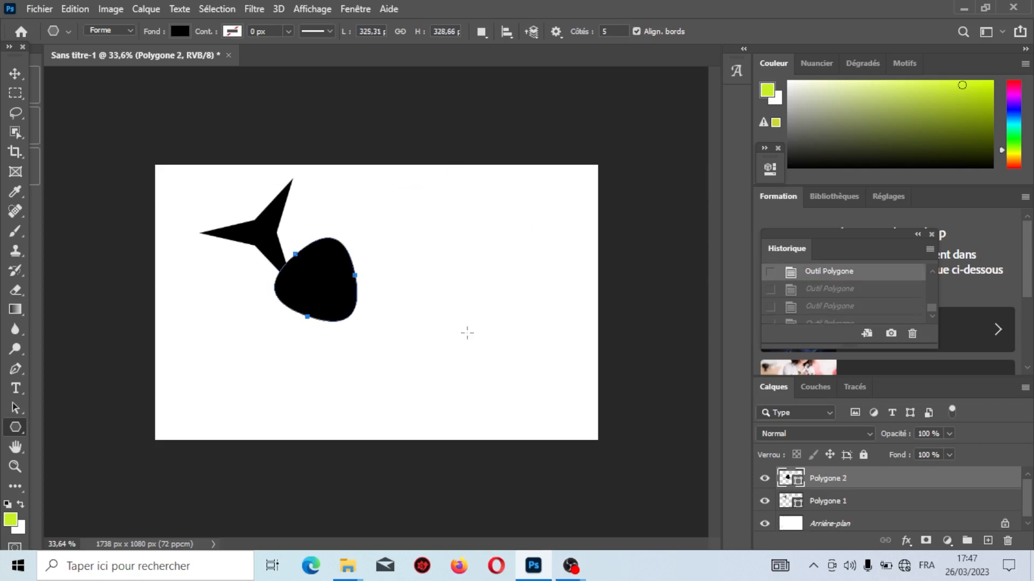
key(Delete)
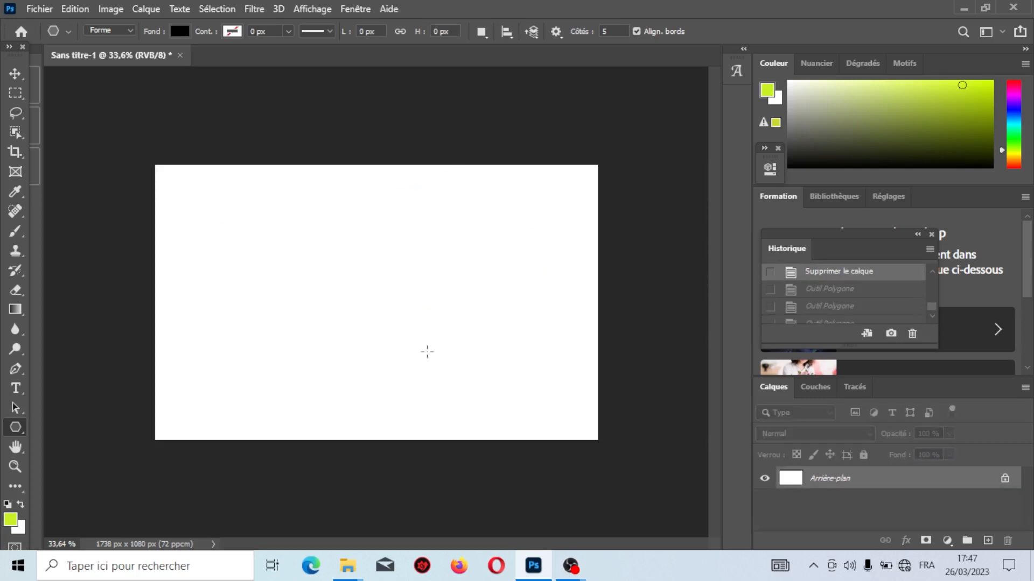
Step: Draw a black rectangle about 535 by 200 px near the canvas's centre with the Rectangle tool
right_click(15, 427)
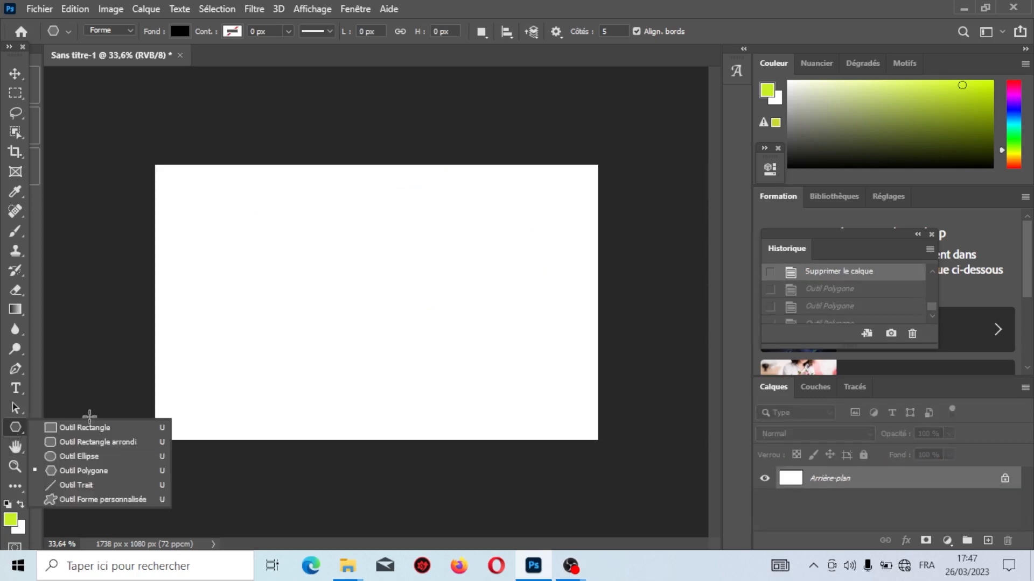
click(87, 429)
drag(286, 264, 421, 315)
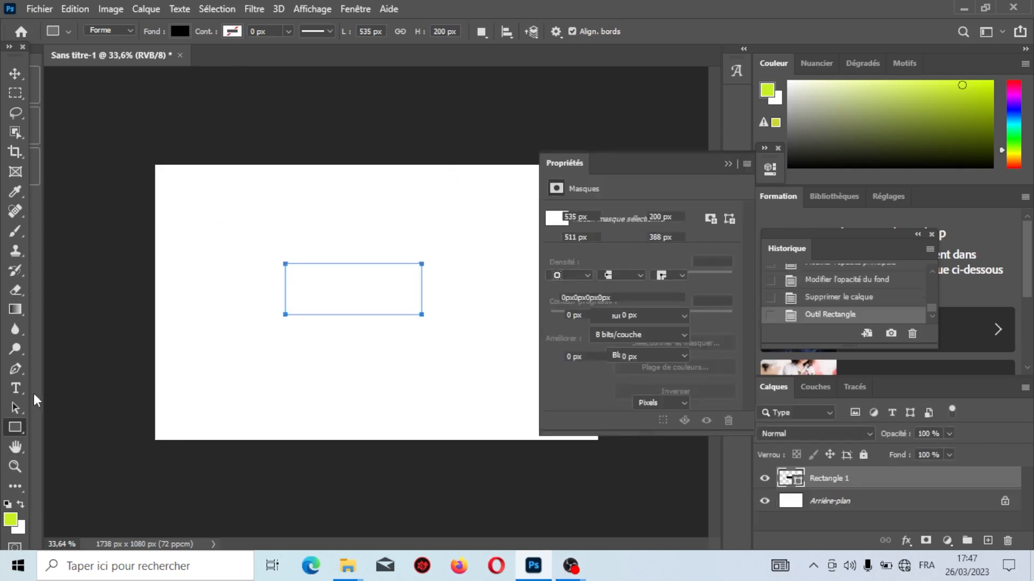
Step: Draw a black circle about 315 px in diameter in the canvas's upper-left area with the Ellipse tool
right_click(17, 428)
click(82, 459)
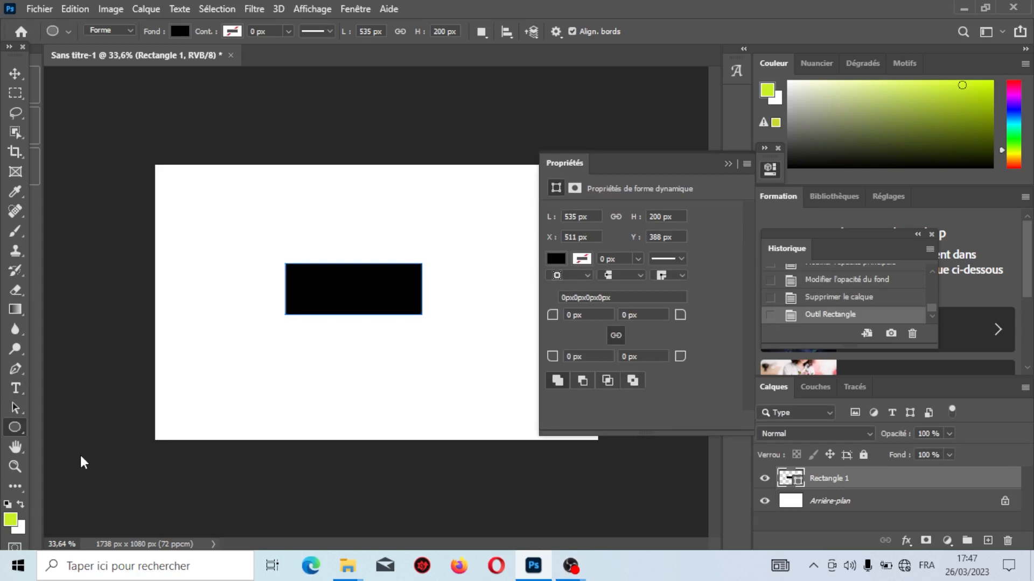
drag(186, 257, 299, 177)
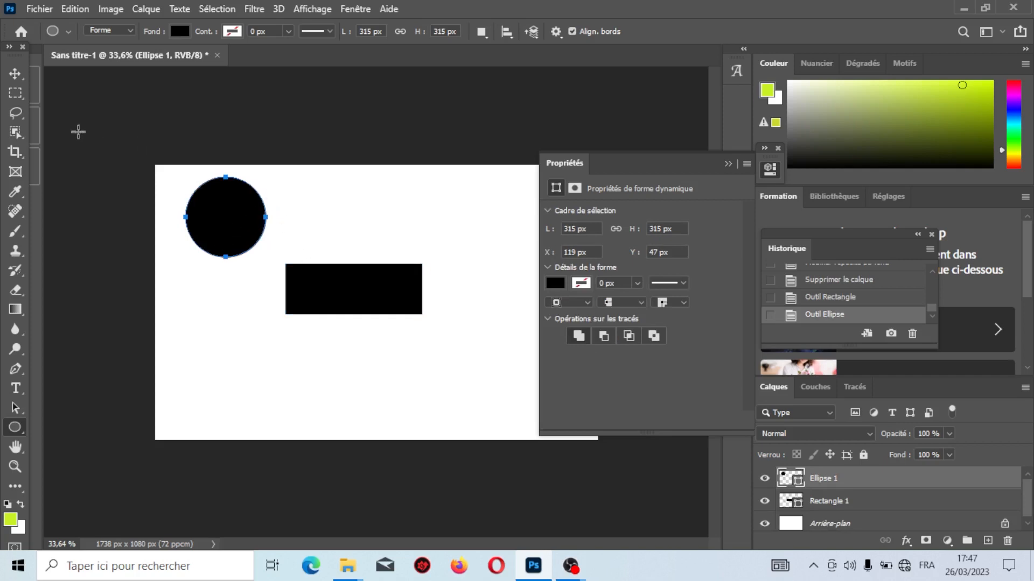
Step: Delete the circle's layer and the rectangle's layer
click(14, 75)
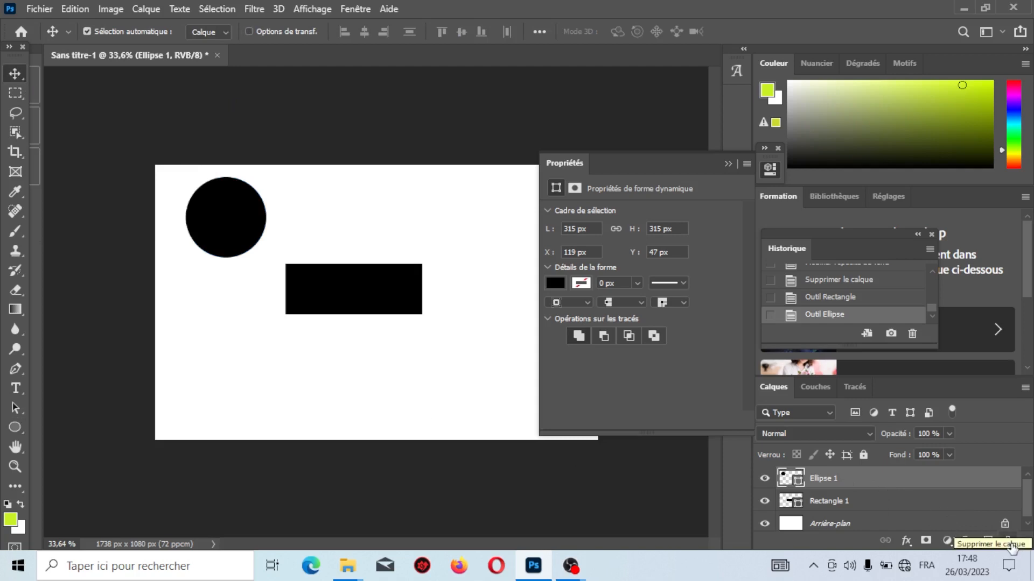
click(1012, 547)
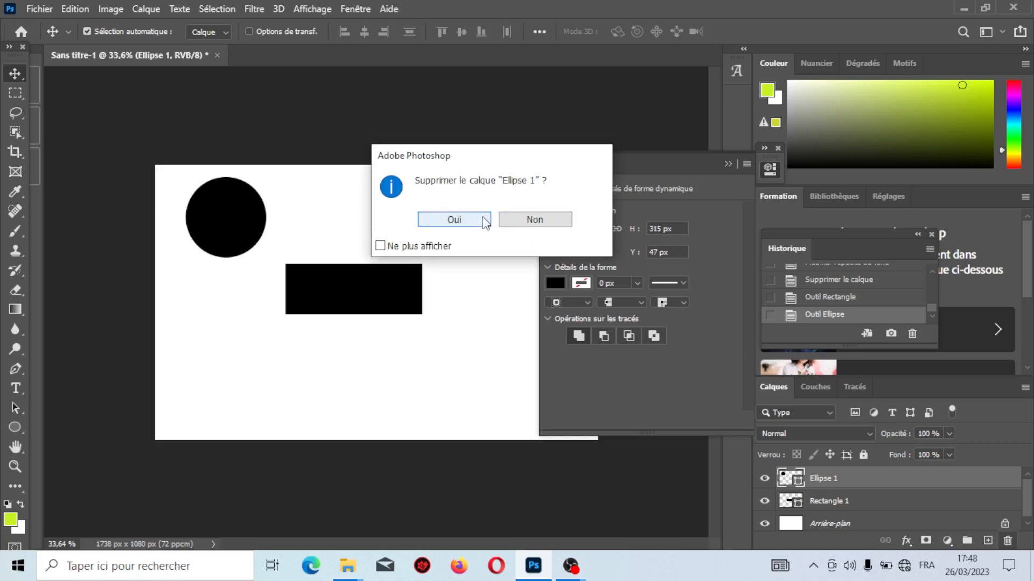
click(454, 220)
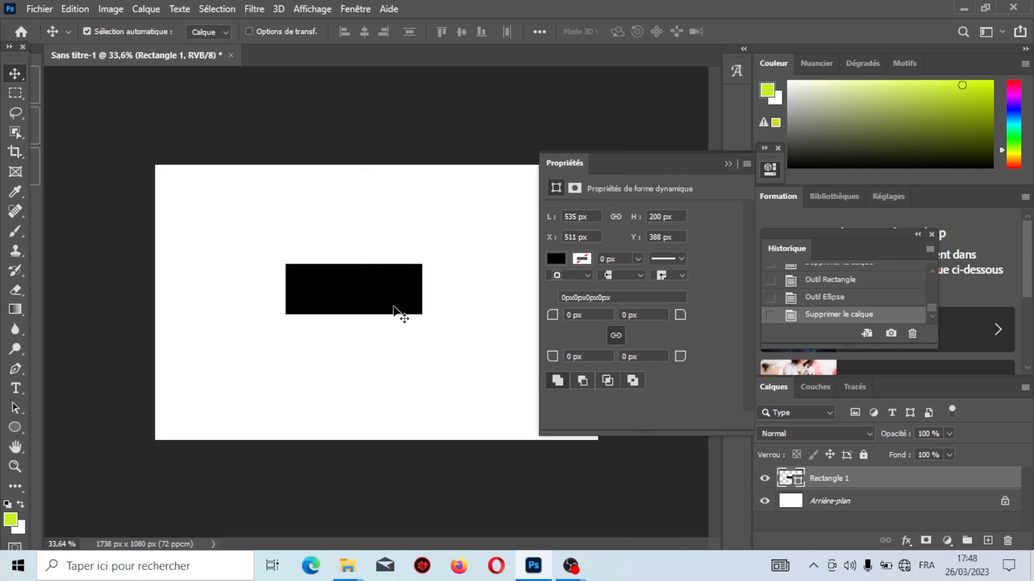
click(1006, 541)
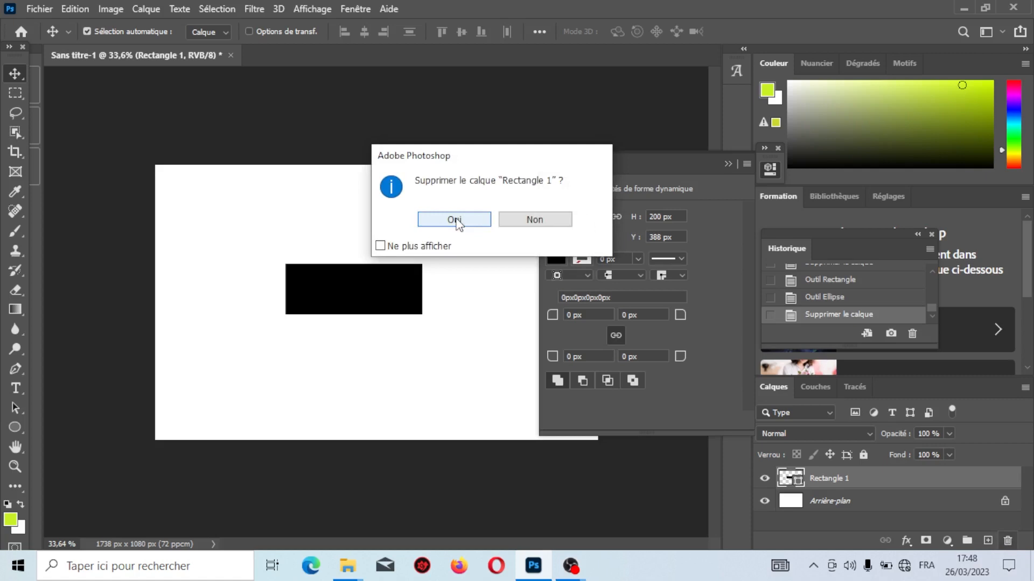
click(455, 219)
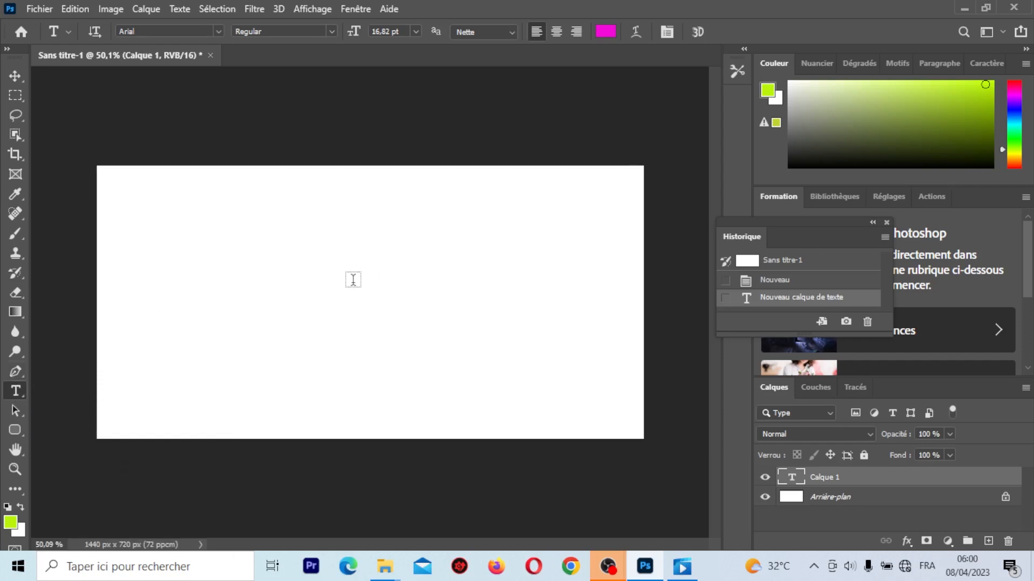
Step: Add the horizontal text "welcome" near the canvas's centre and colour it blue (0a20f4)
click(295, 296)
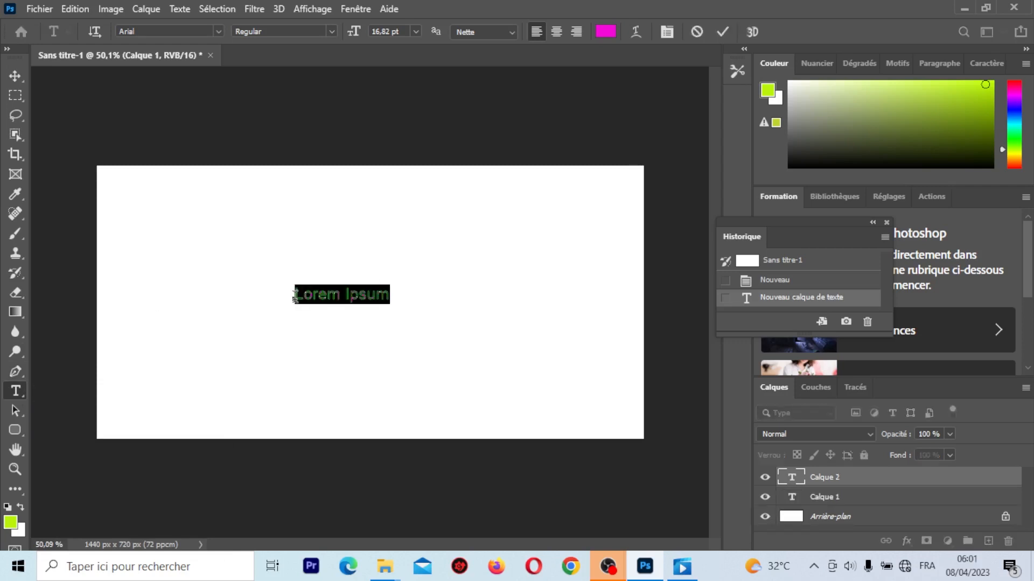
text(welcome)
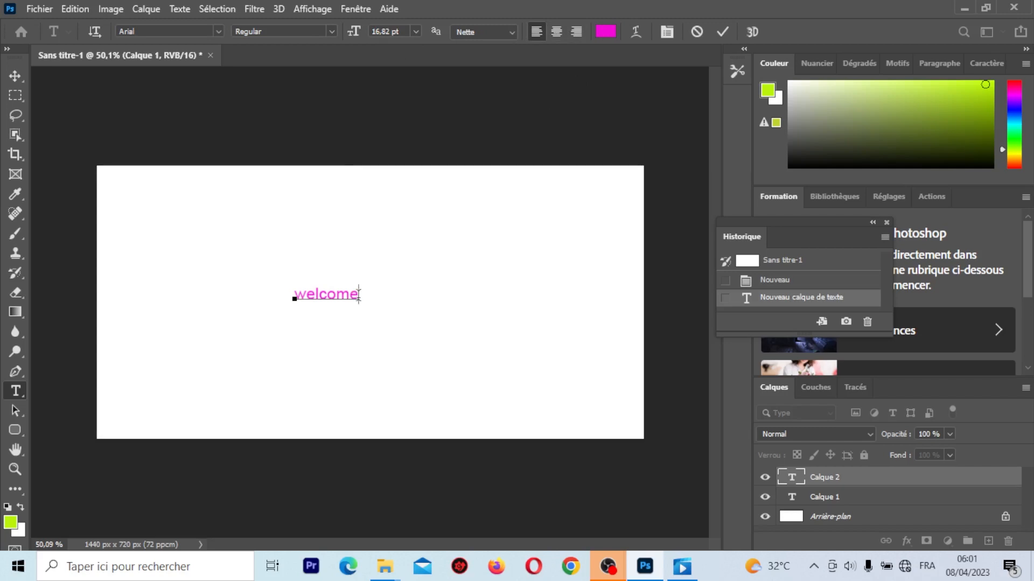
drag(359, 294, 280, 294)
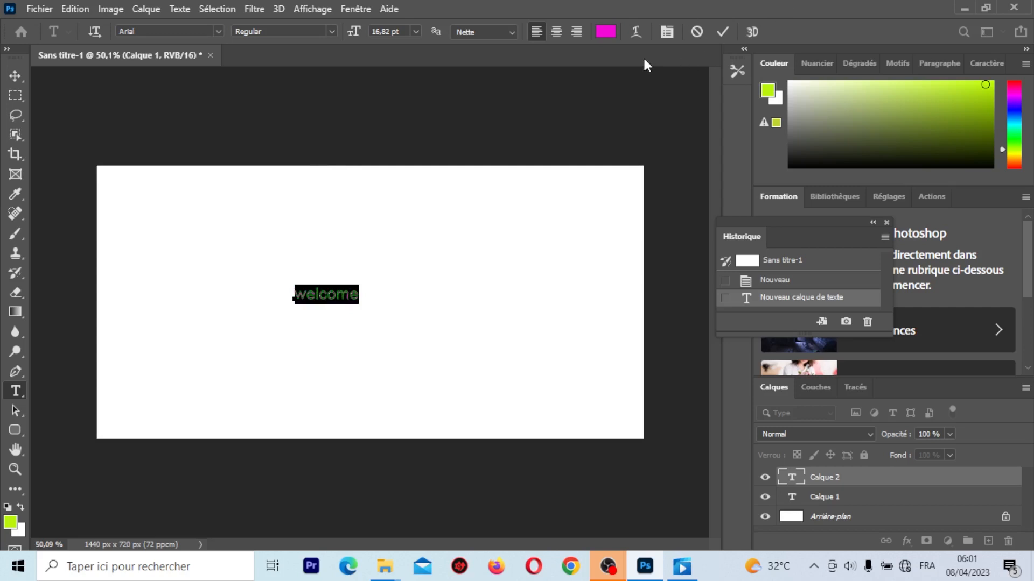
click(605, 31)
click(806, 298)
drag(806, 293, 805, 263)
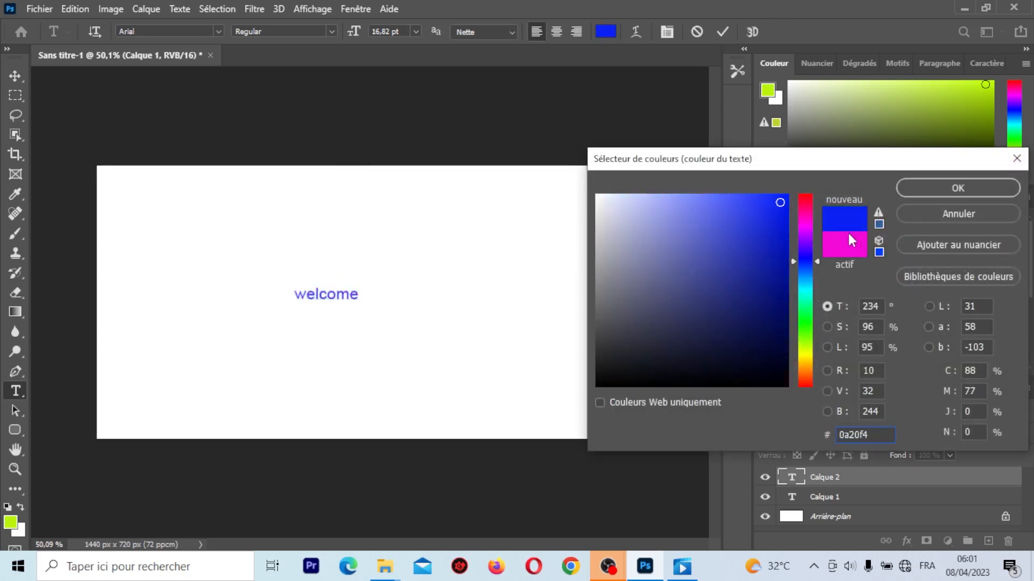
click(934, 184)
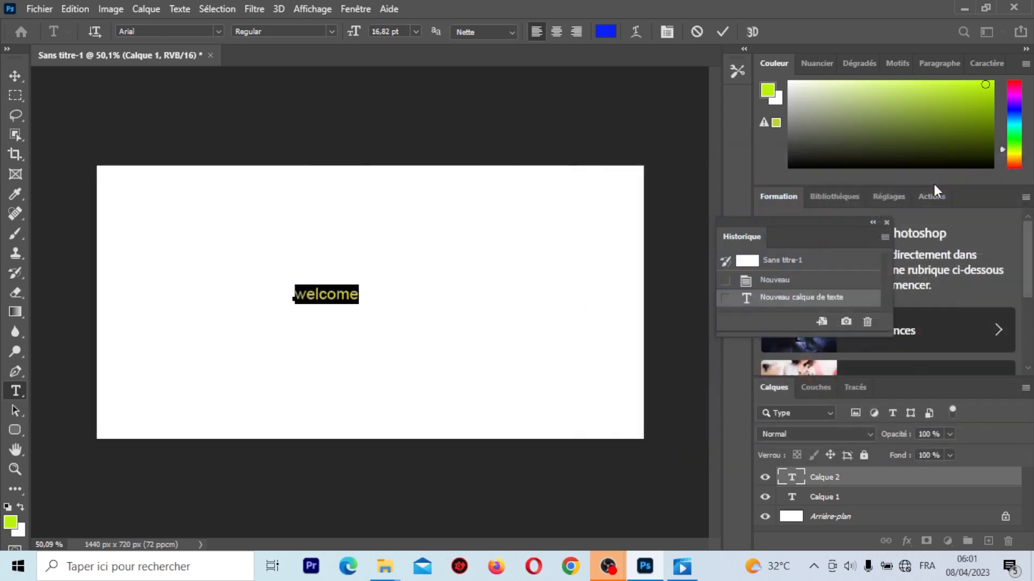
Step: Format the "welcome" text in Book Antiqua Italic at 30 pt and commit it
click(218, 32)
click(172, 461)
click(332, 31)
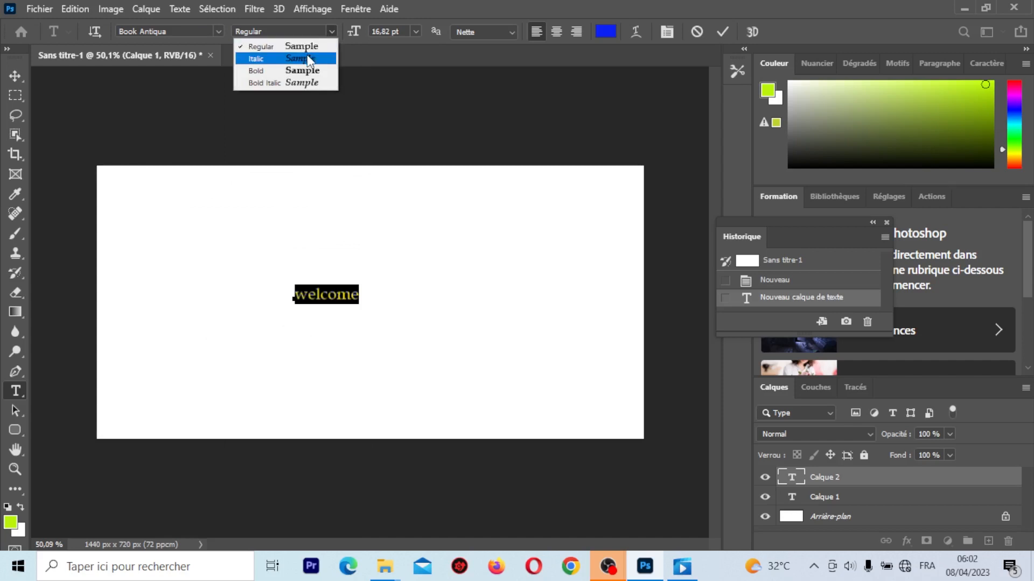
click(309, 59)
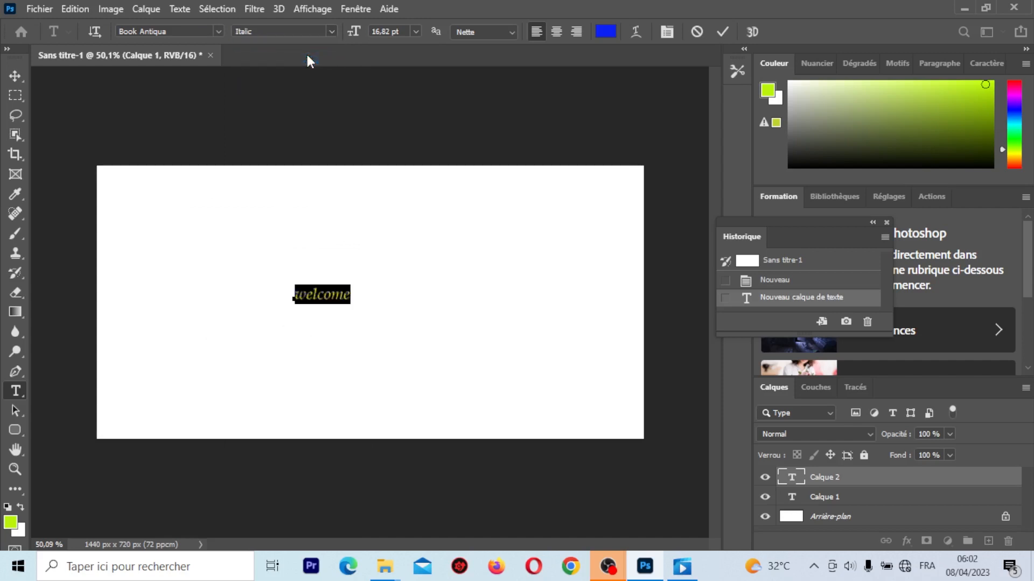
click(415, 31)
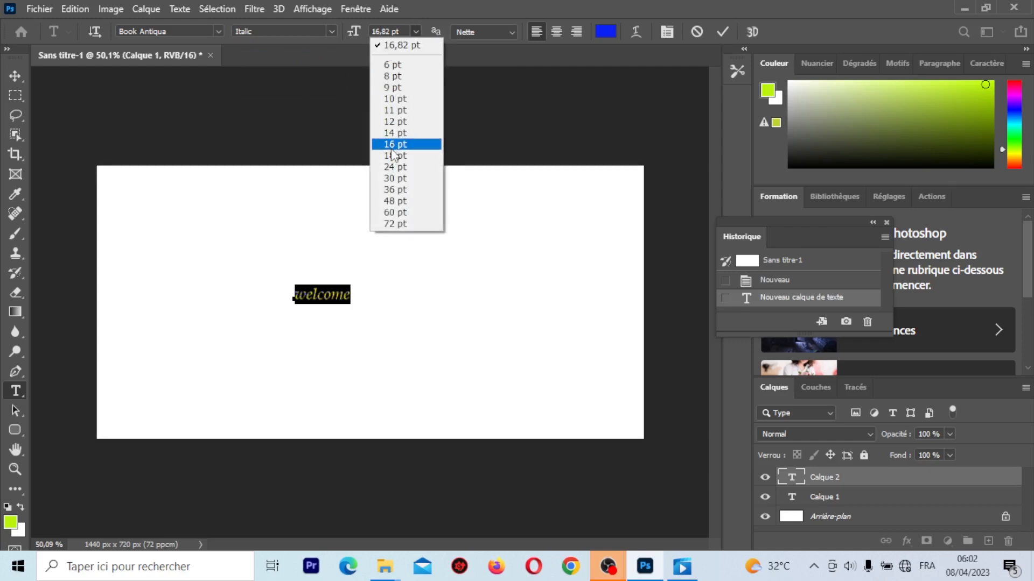
click(393, 179)
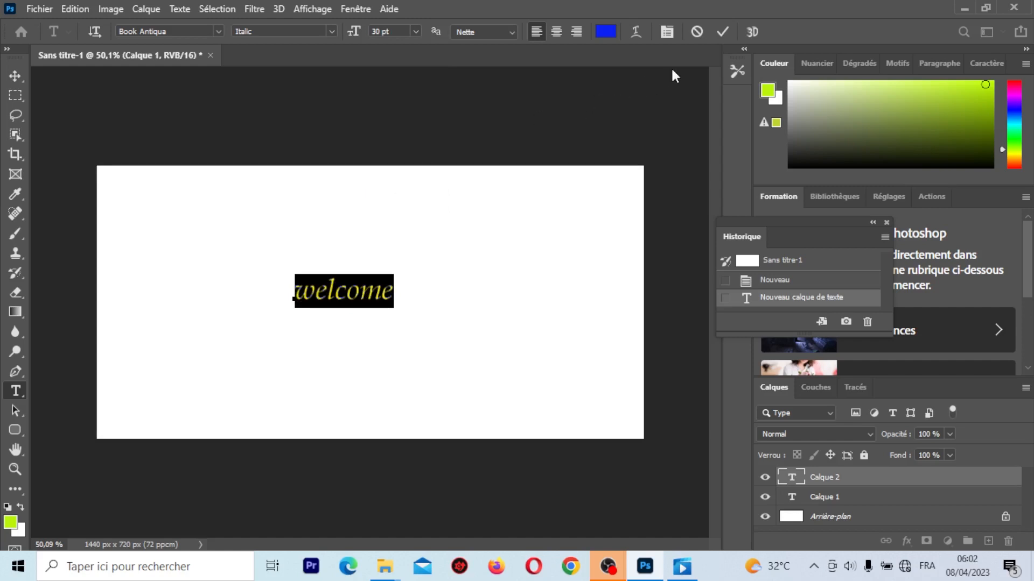
click(723, 33)
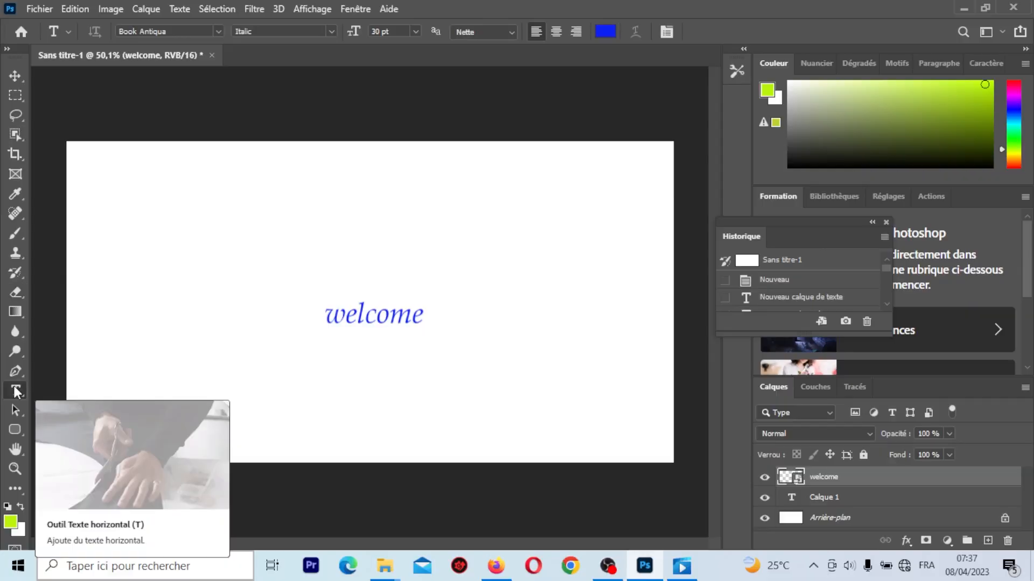
Step: Start erasing the "welcome" smart object with the Eraser tool and agree to rasterize it
click(16, 295)
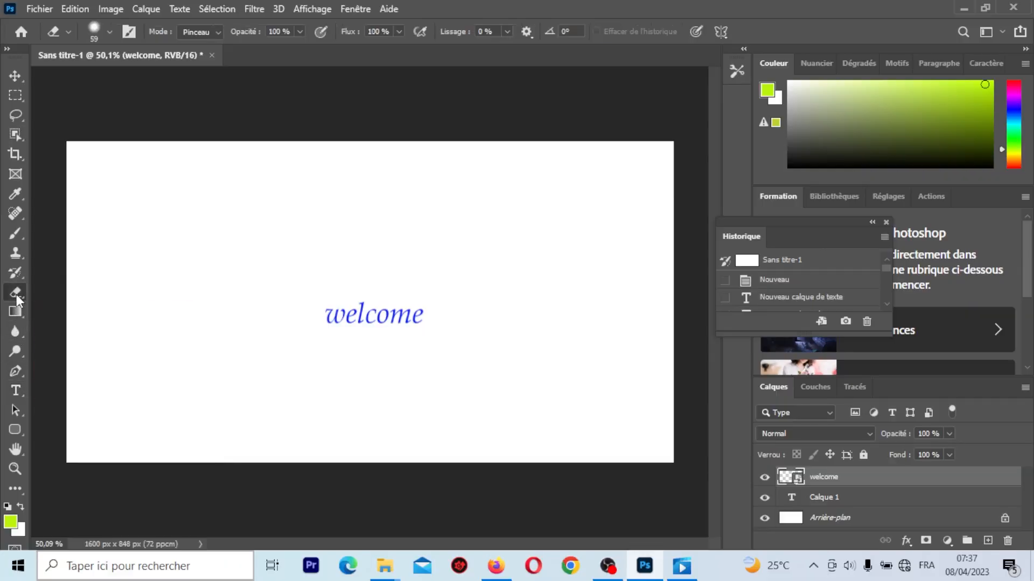
key(v)
click(21, 293)
click(361, 312)
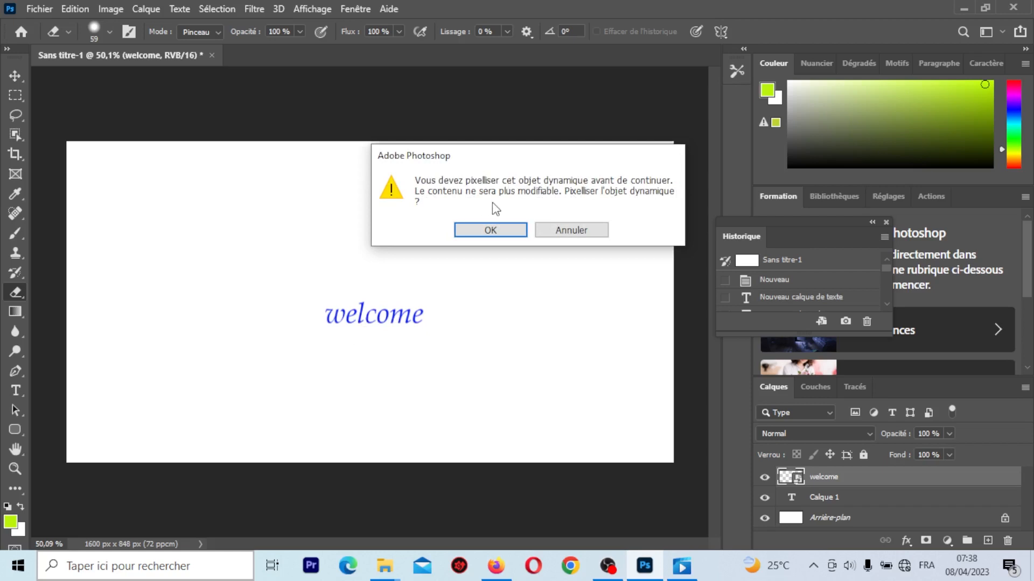
click(507, 231)
Step: Try erasing across the "welcome" text with the 59 px eraser and undo the erasure
mouse_move(371, 331)
mouse_down()
mouse_move(458, 260)
mouse_move(451, 278)
mouse_move(386, 353)
mouse_move(421, 272)
mouse_move(430, 214)
mouse_move(225, 350)
mouse_up()
drag(345, 411, 321, 369)
key(ctrl+z)
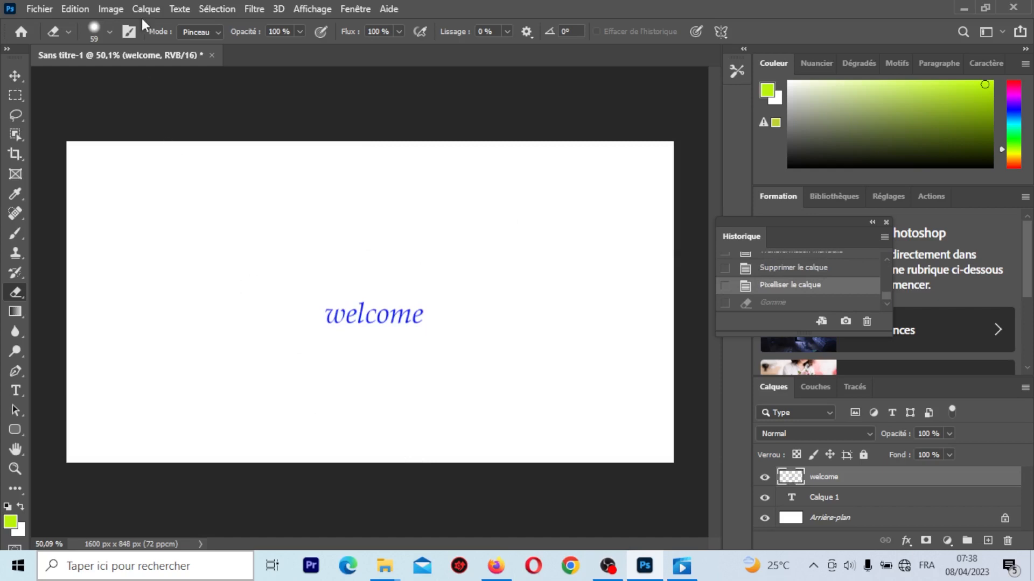
Step: Reduce the eraser size to 21 px and erase parts of the first letters of "welcome"
click(109, 32)
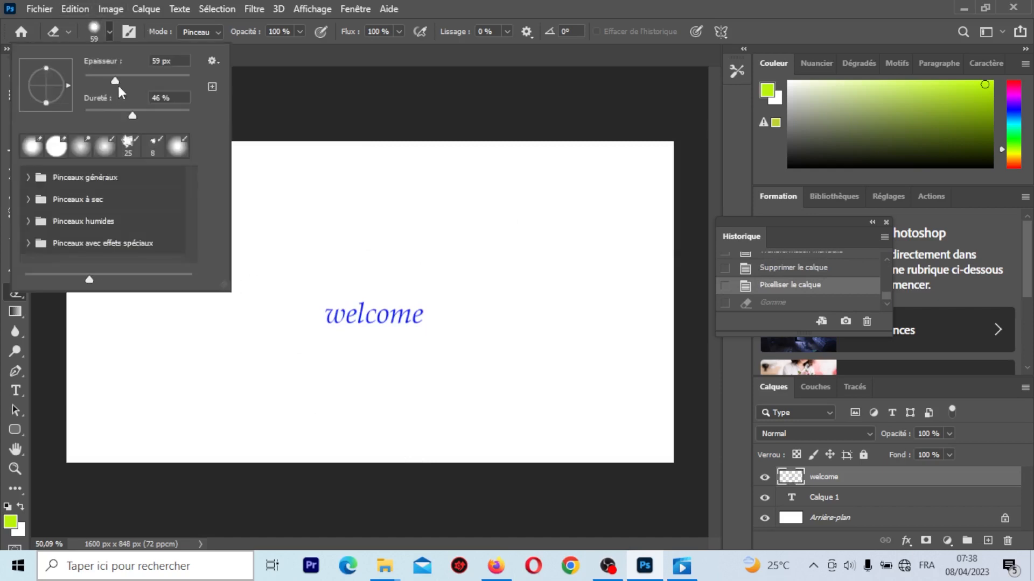
drag(114, 81, 95, 80)
click(355, 337)
mouse_move(355, 338)
mouse_down()
mouse_move(370, 316)
mouse_move(330, 298)
mouse_move(320, 323)
mouse_up()
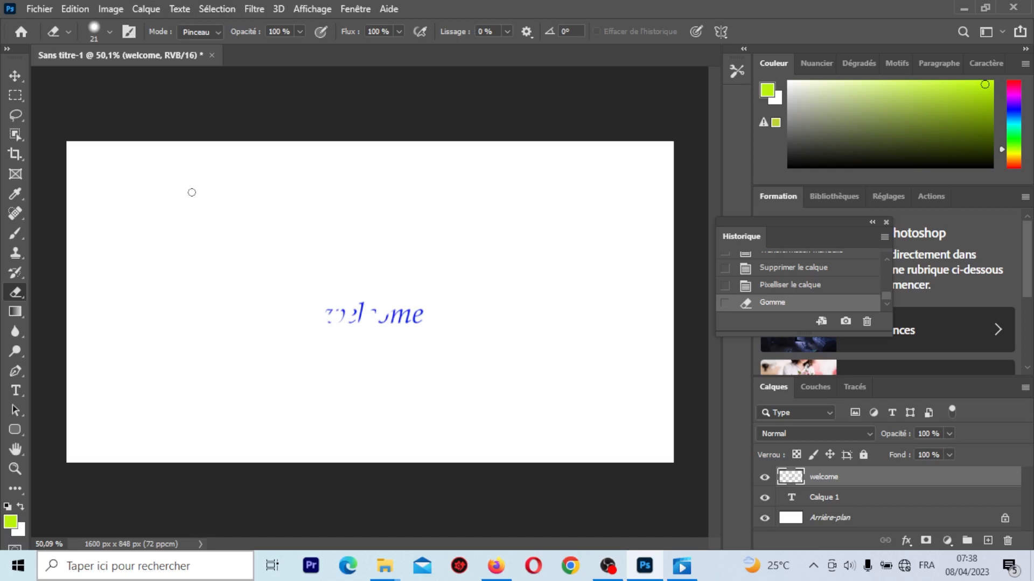
Step: Crop the canvas narrower at the sides and extend its height, to about 1305 by 956 px
click(15, 154)
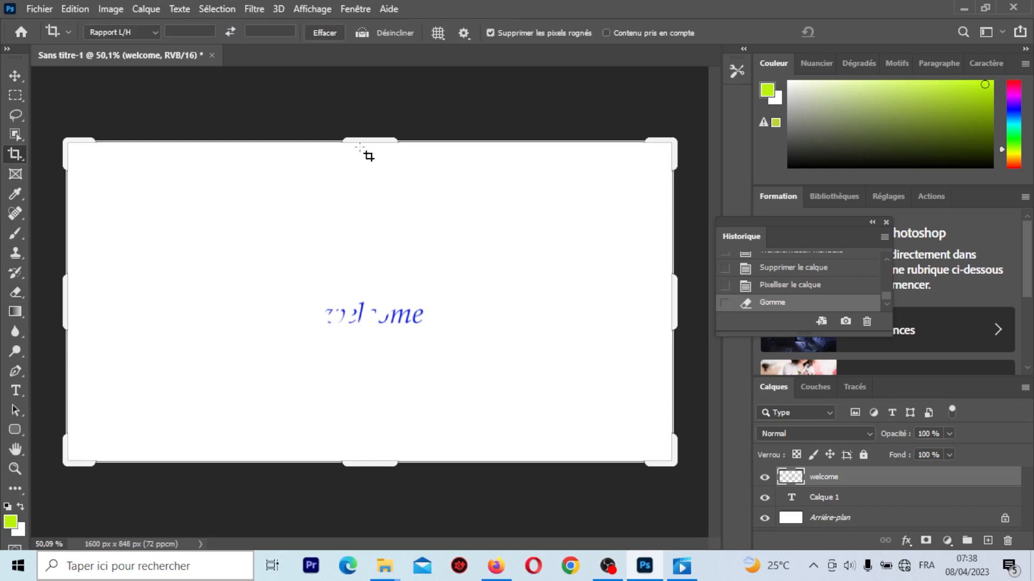
drag(63, 297, 123, 331)
drag(377, 135, 377, 110)
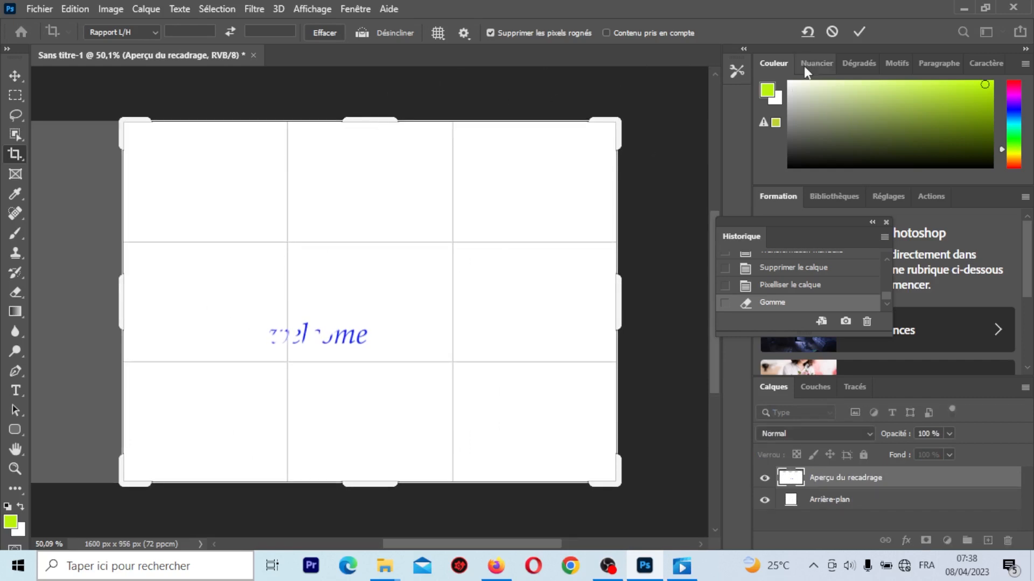
click(857, 34)
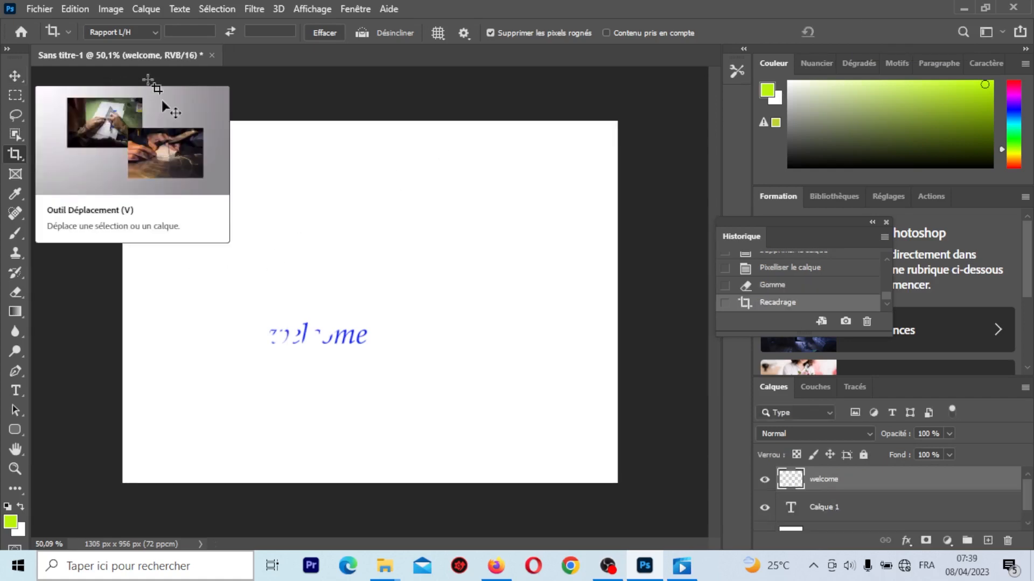
Step: Open the canvas size settings
click(104, 10)
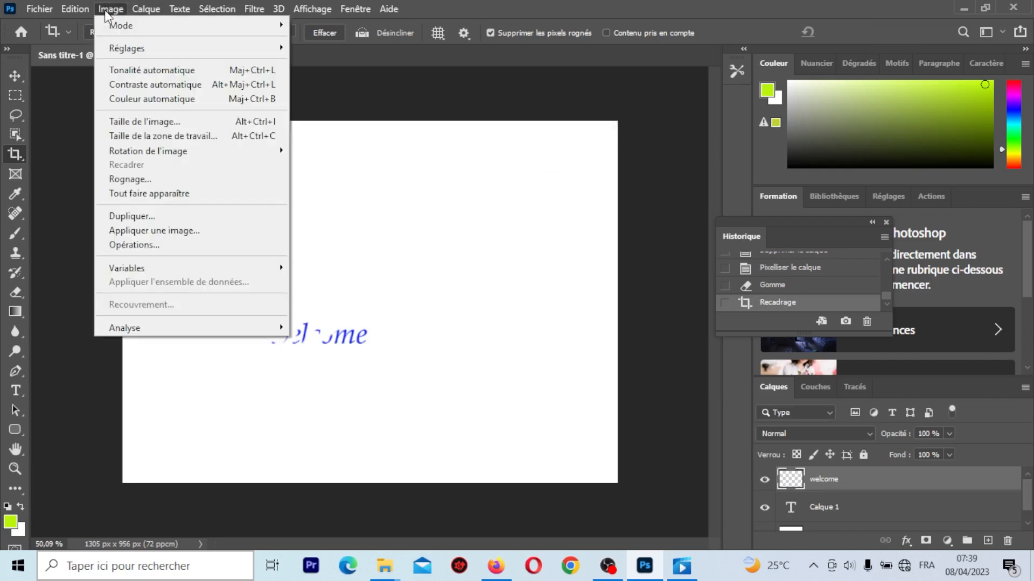
click(189, 136)
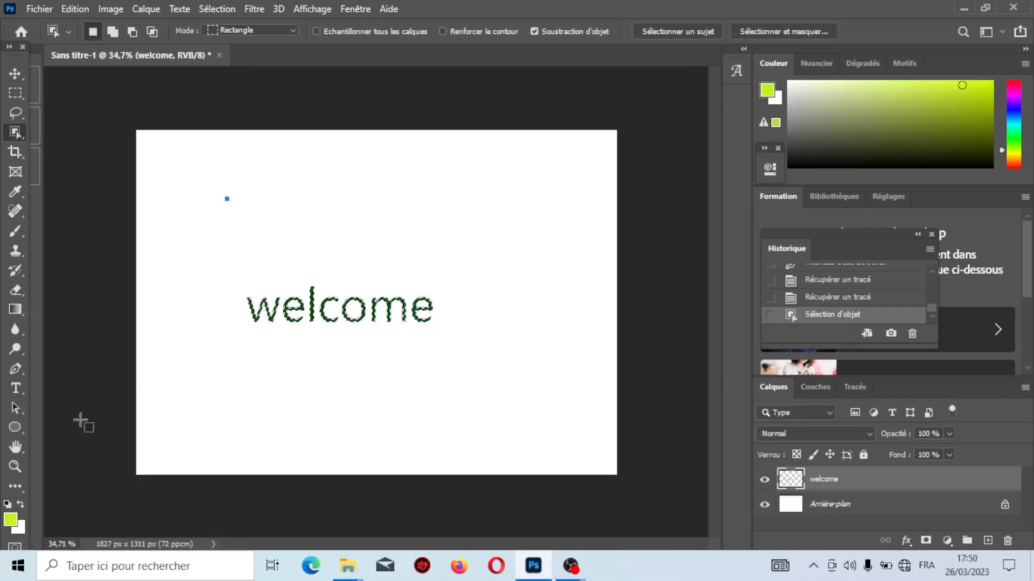
Step: Zoom in on the word "welcome" with the Zoom tool
click(15, 466)
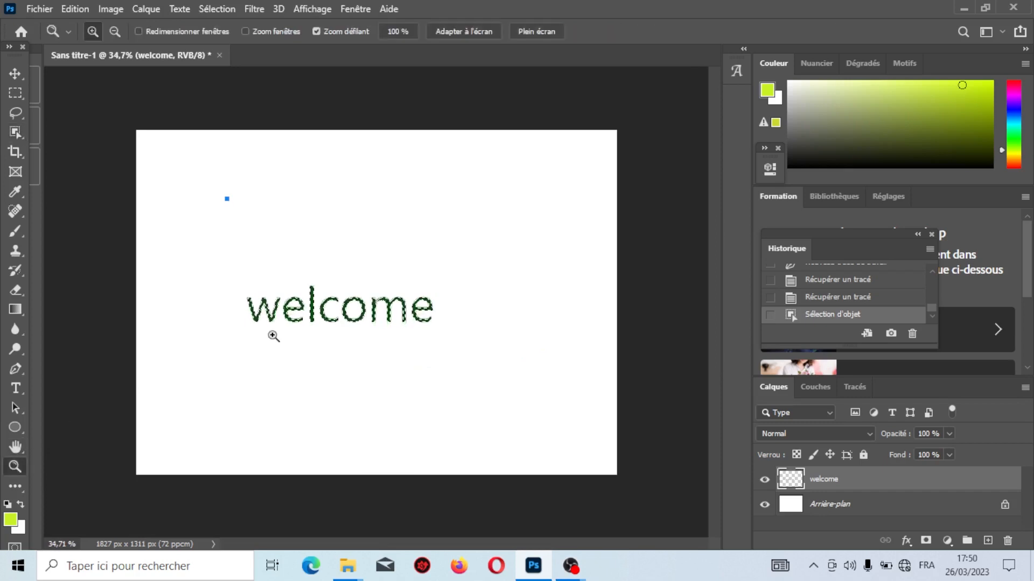
drag(332, 337, 372, 493)
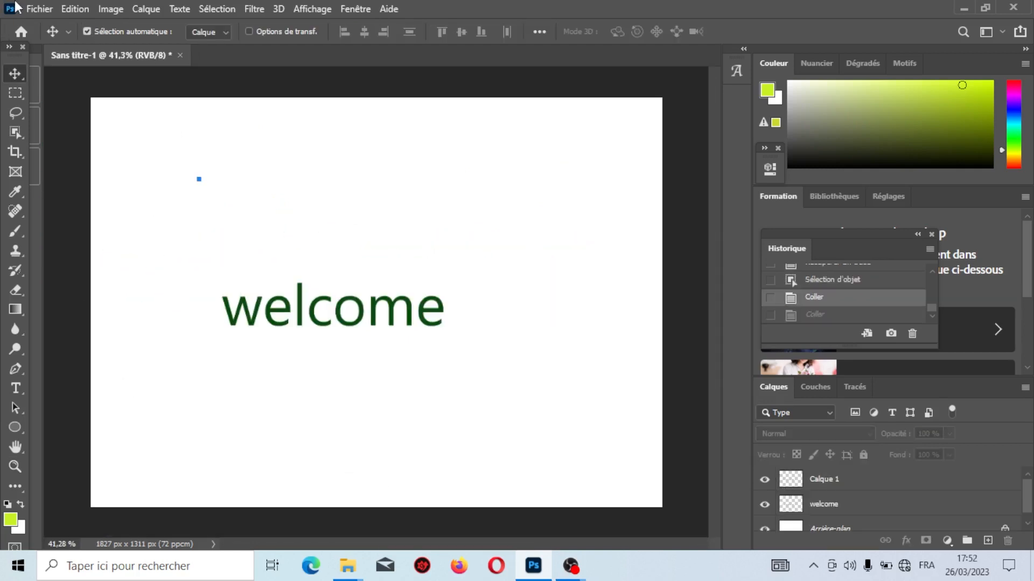
Step: Place the image "lapin" from the tt folder as an embedded object and position it above the word "welcome"
click(34, 7)
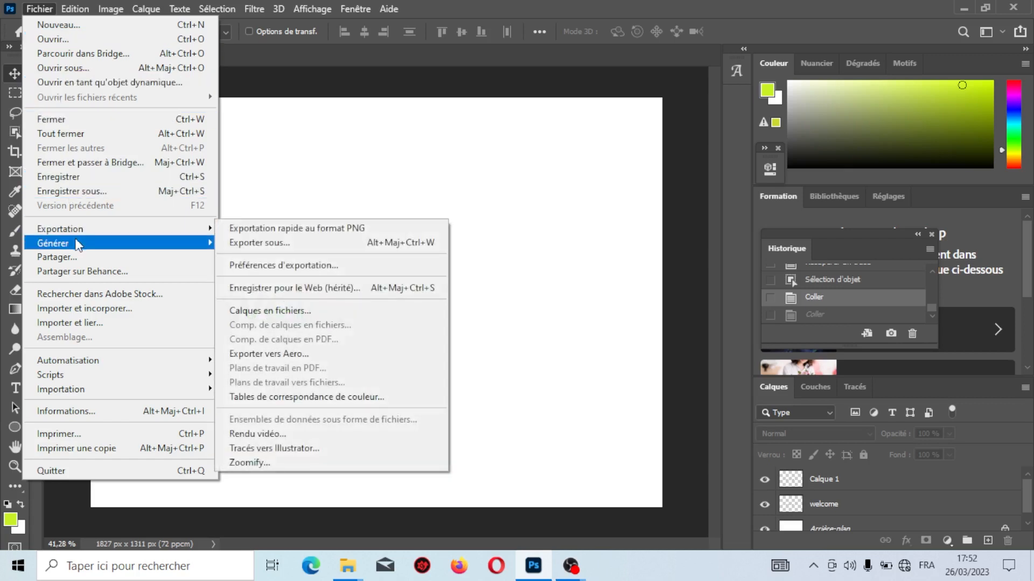
click(78, 302)
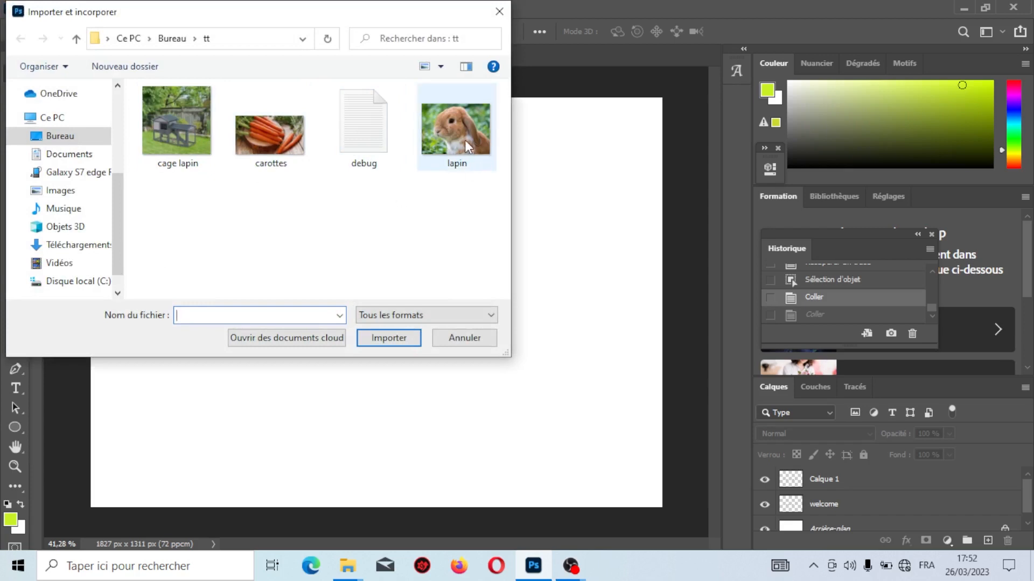
click(461, 114)
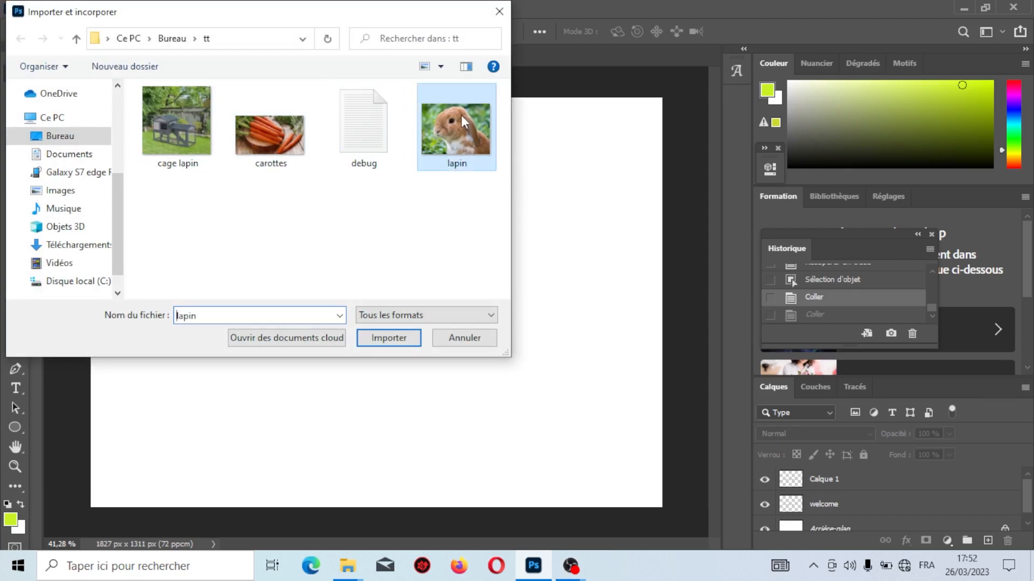
click(394, 335)
drag(387, 321, 366, 185)
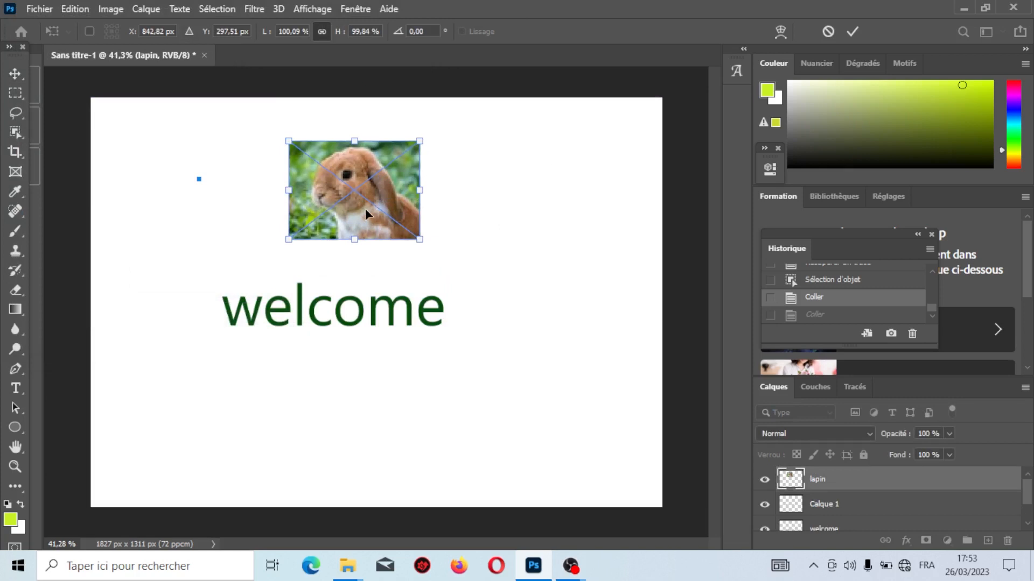
click(851, 28)
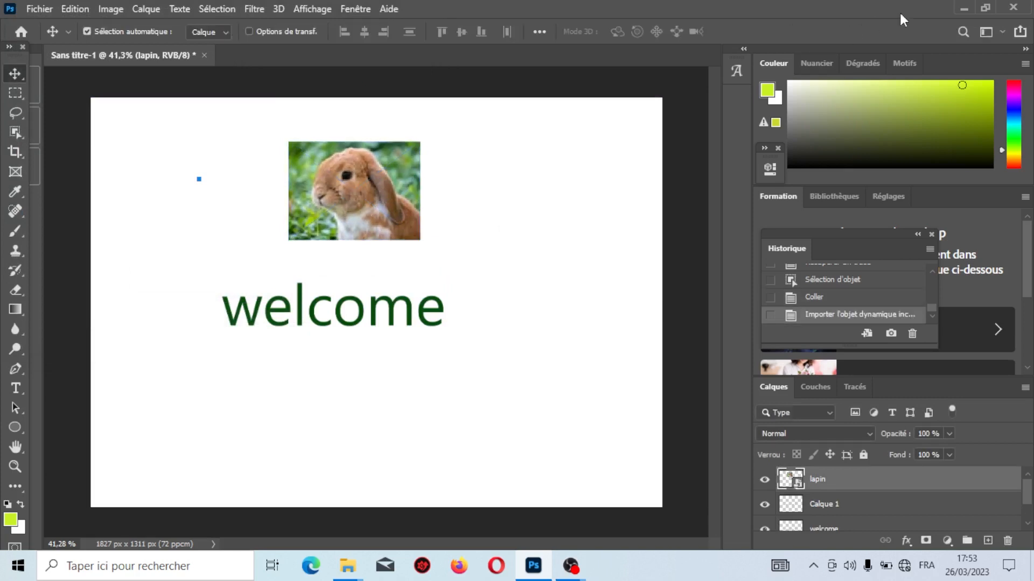
Step: Bring the image "carottes" from File Explorer into the Photoshop document and move it left over the start of "welcome"
click(964, 6)
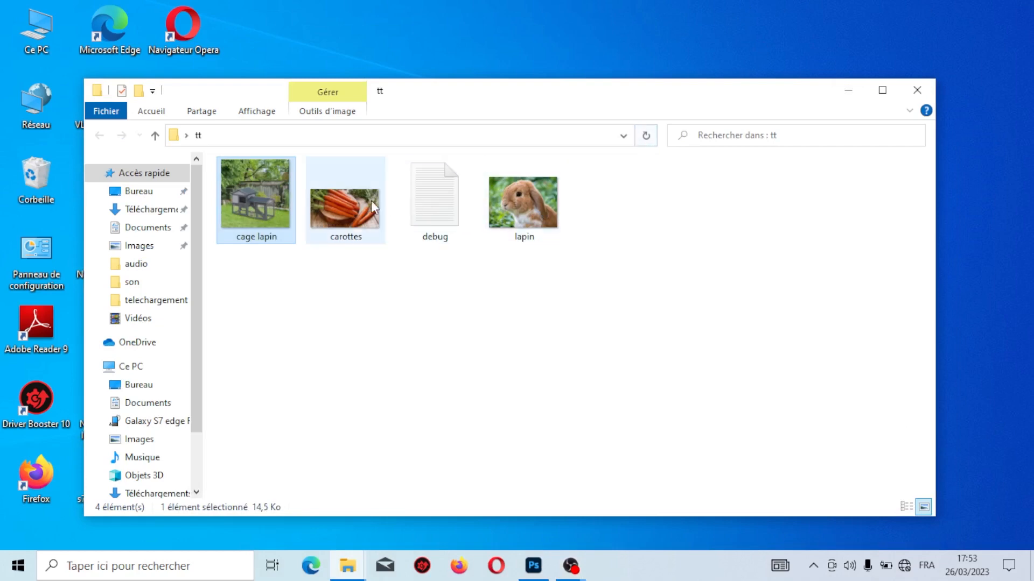
drag(358, 207, 500, 437)
drag(540, 573, 520, 275)
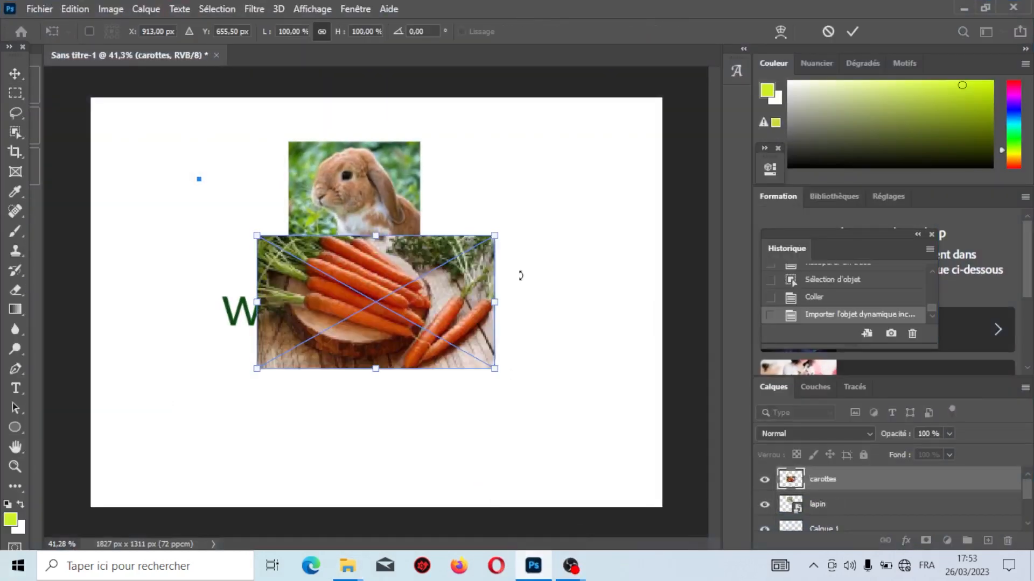
click(853, 32)
drag(403, 274, 264, 275)
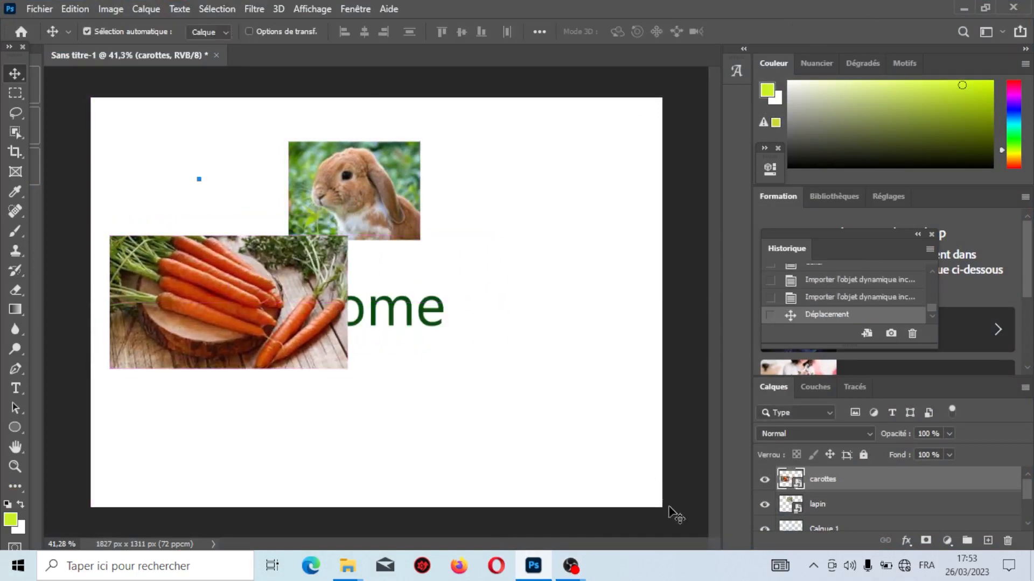
Step: Bring the image "cage lapin" from File Explorer into the Photoshop document and place it to the right of "welcome"
click(532, 569)
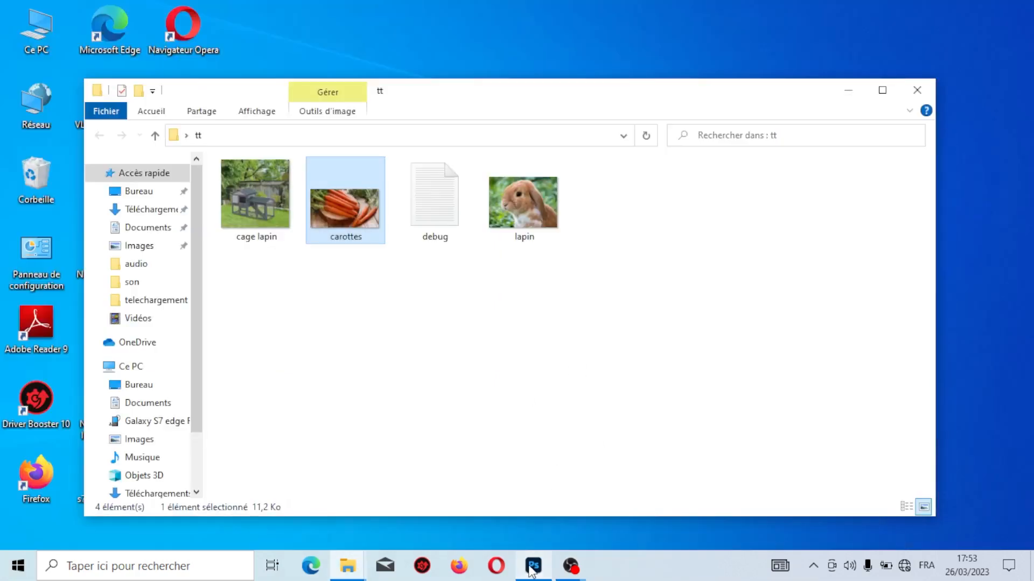
drag(246, 204, 529, 169)
drag(341, 353, 525, 327)
key(Return)
Step: Show the rulers and add guides along the upper edge of the rabbit image and the left edge of the carrots image
click(305, 7)
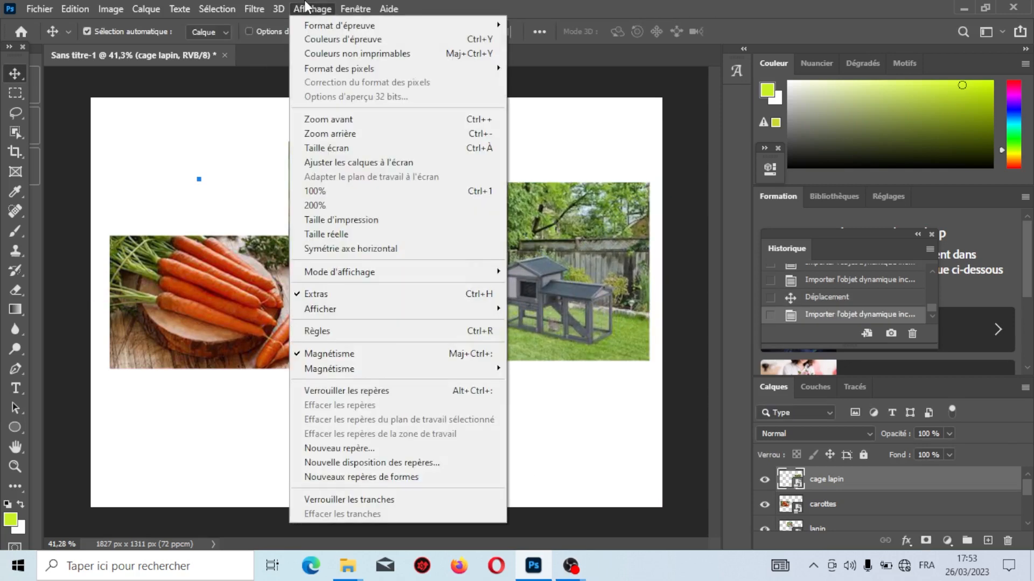
click(305, 7)
click(306, 7)
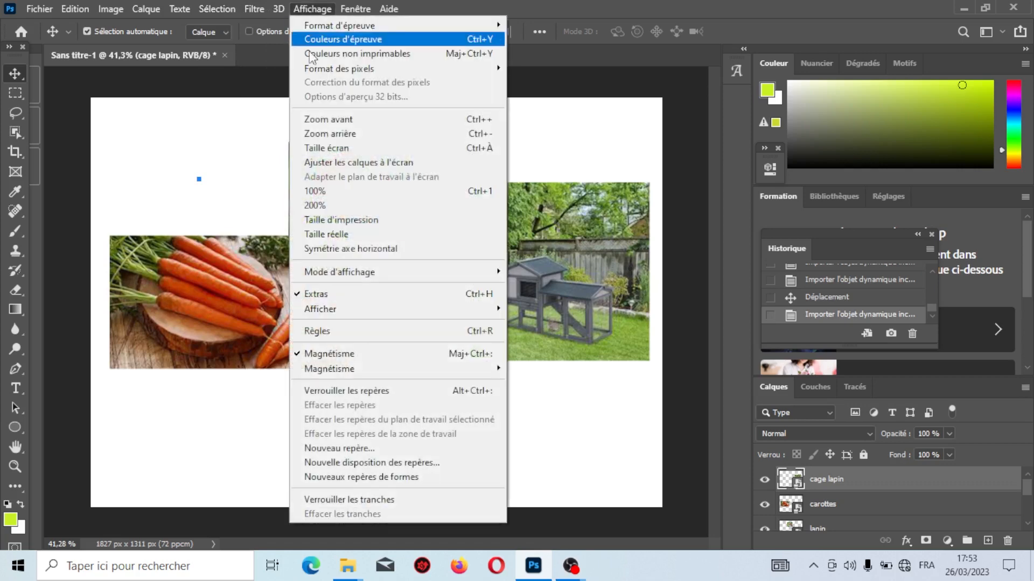
click(323, 326)
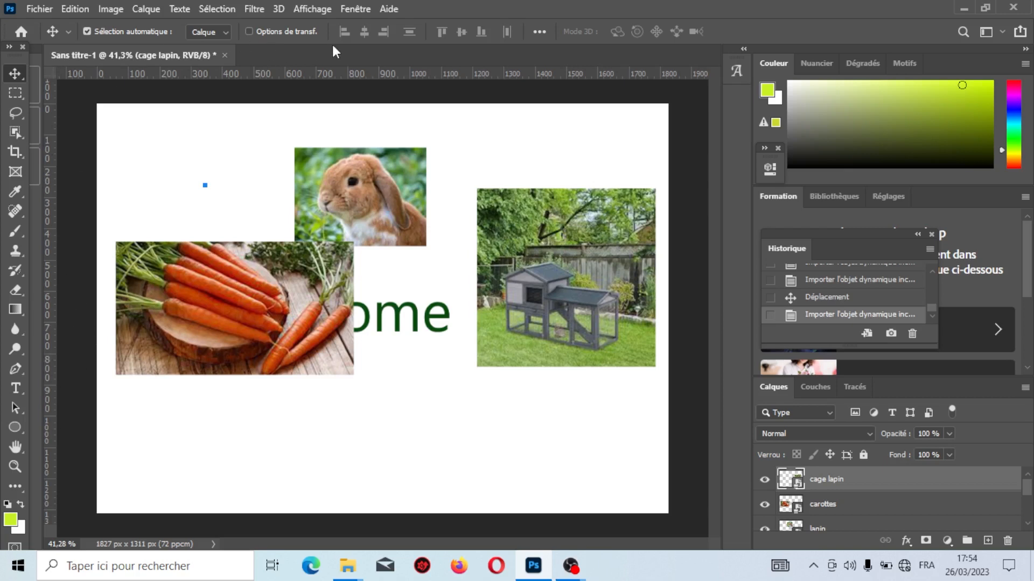
drag(240, 71, 249, 150)
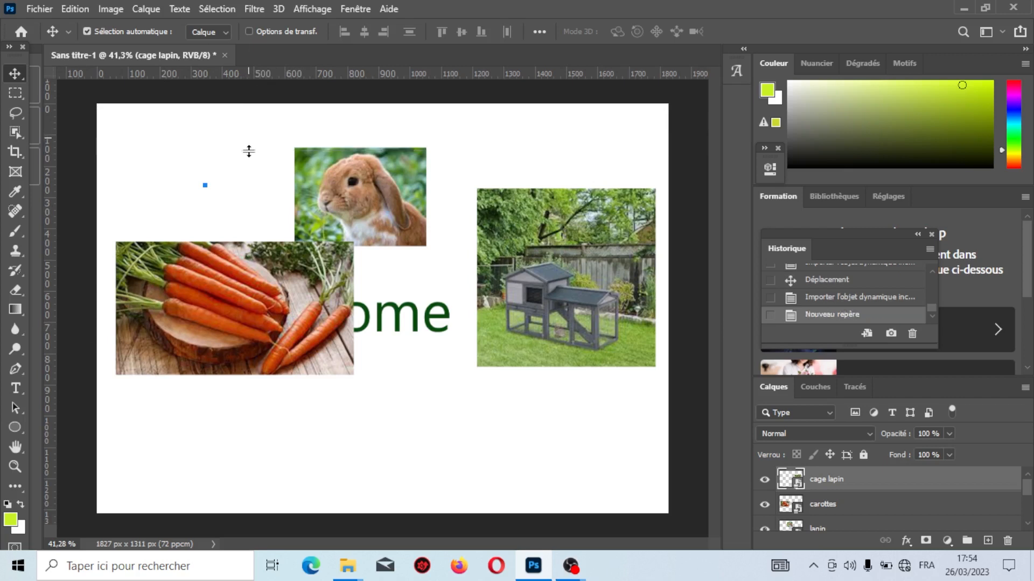
drag(47, 188, 116, 185)
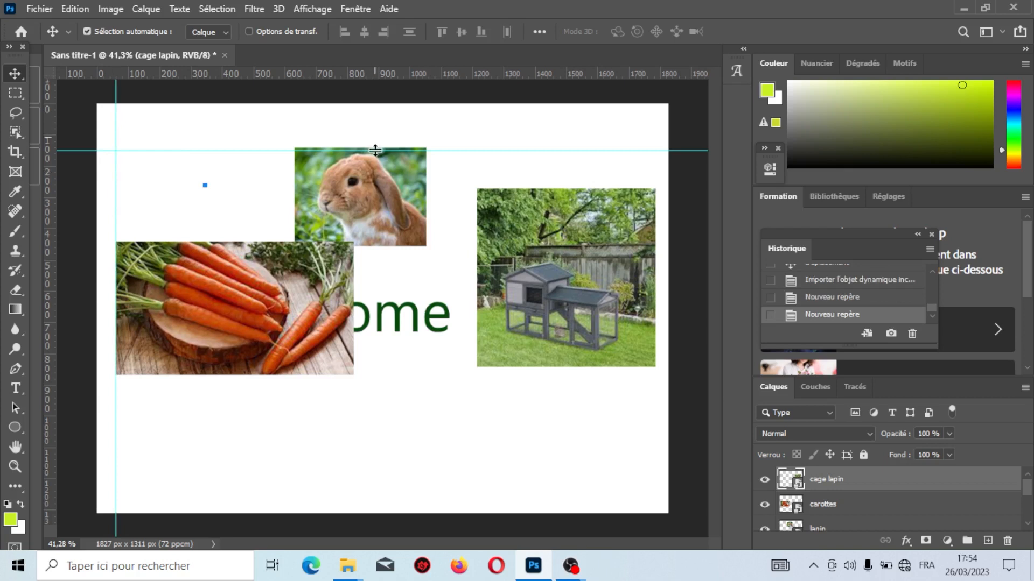
drag(375, 150, 377, 146)
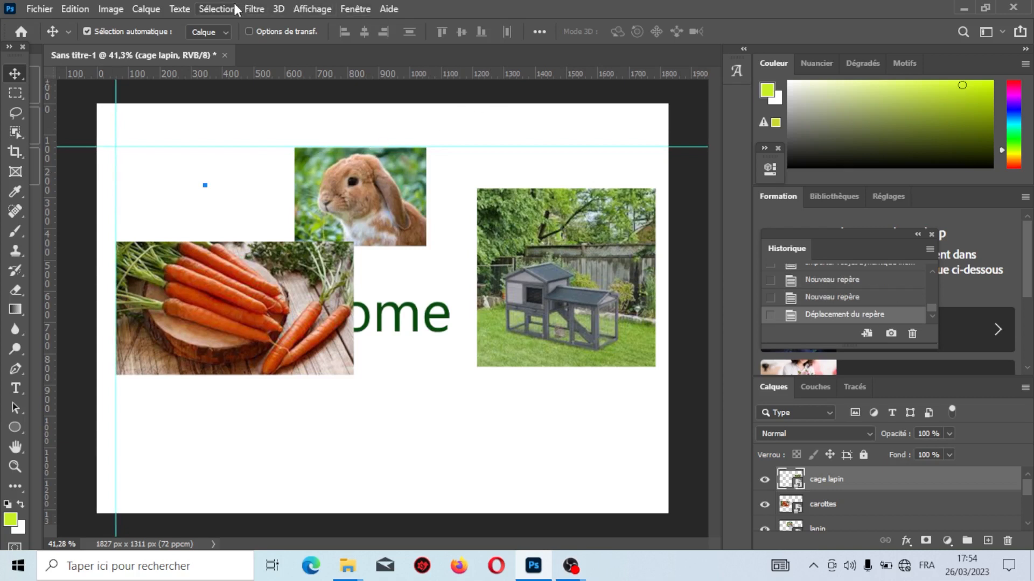
Step: Add guides along the rabbit image's right edge, the hutch image's left and upper edges, and the carrots image's upper and lower edges
drag(51, 221, 426, 205)
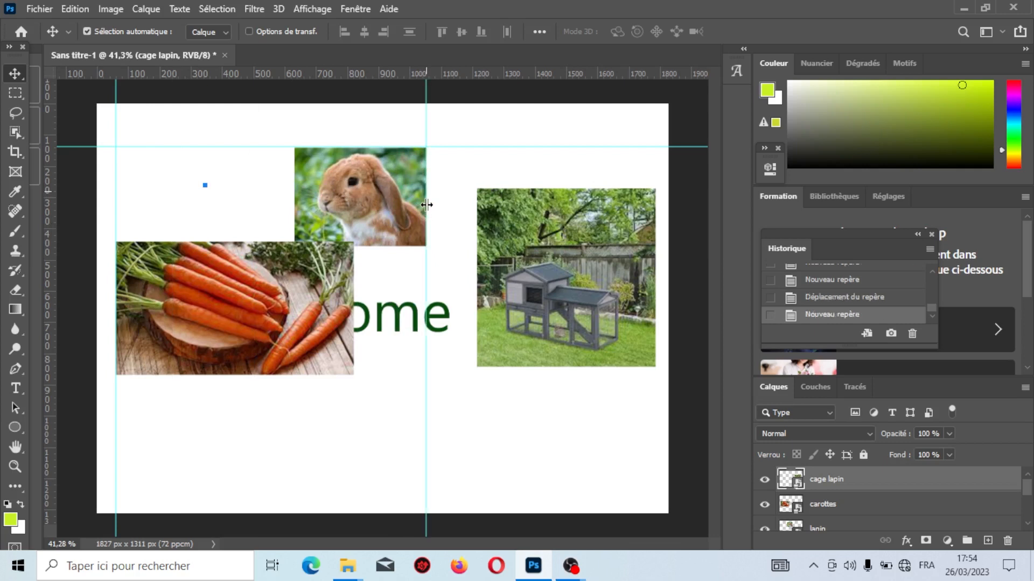
drag(50, 244, 473, 238)
drag(496, 77, 514, 189)
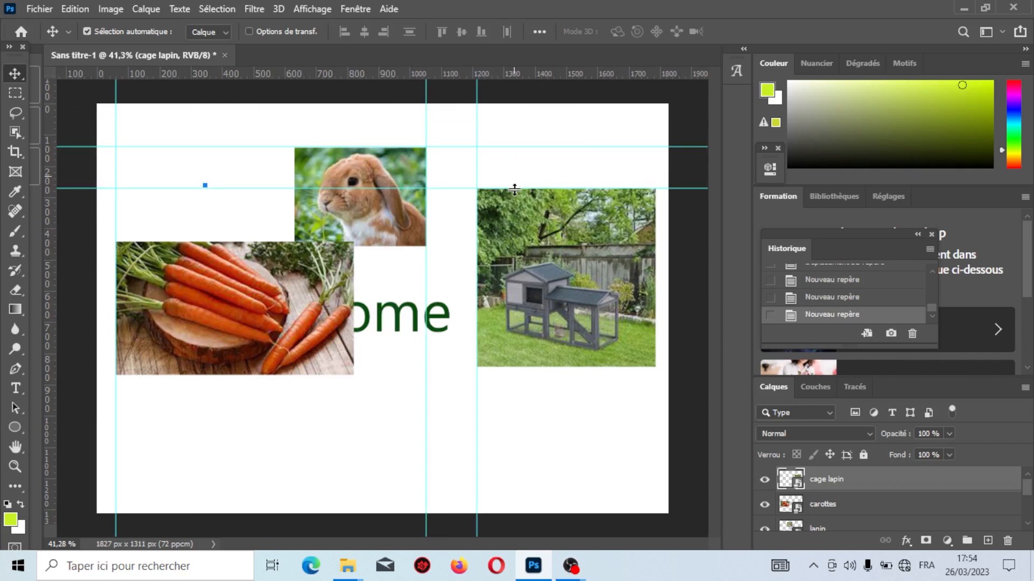
drag(492, 76, 503, 243)
drag(532, 81, 544, 376)
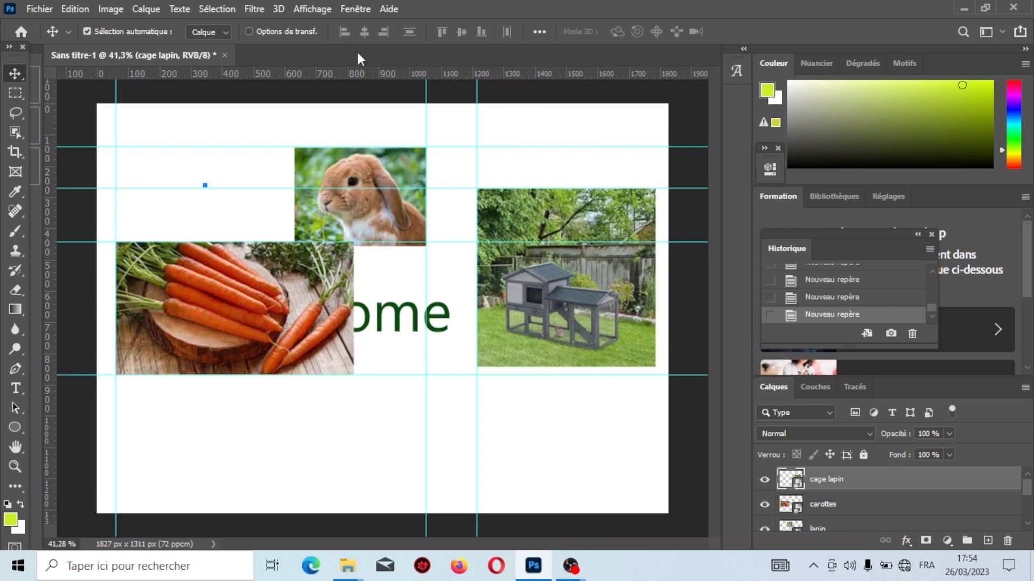
Step: Hide the rulers and undo all the guides added to the document
click(312, 9)
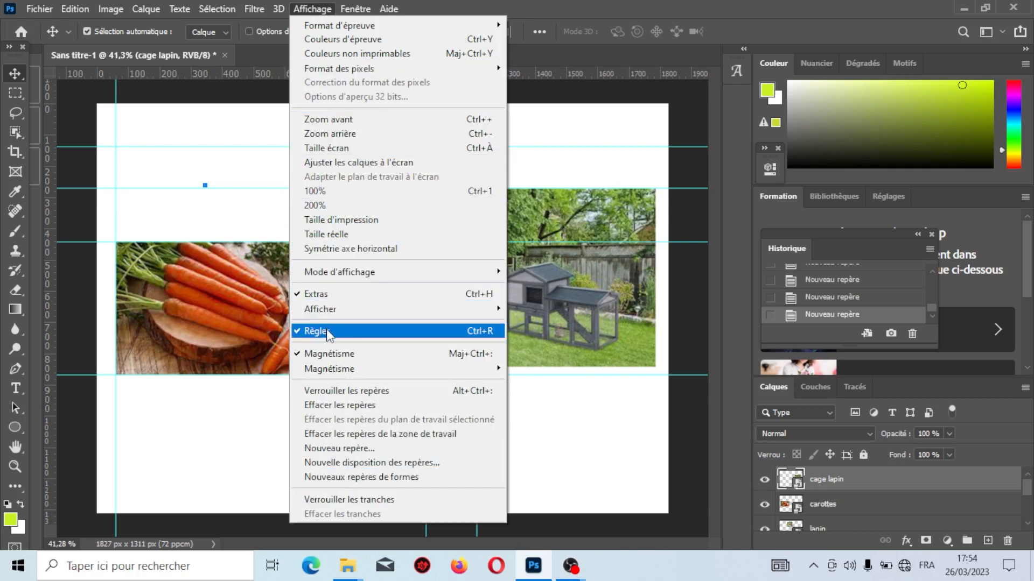
click(318, 332)
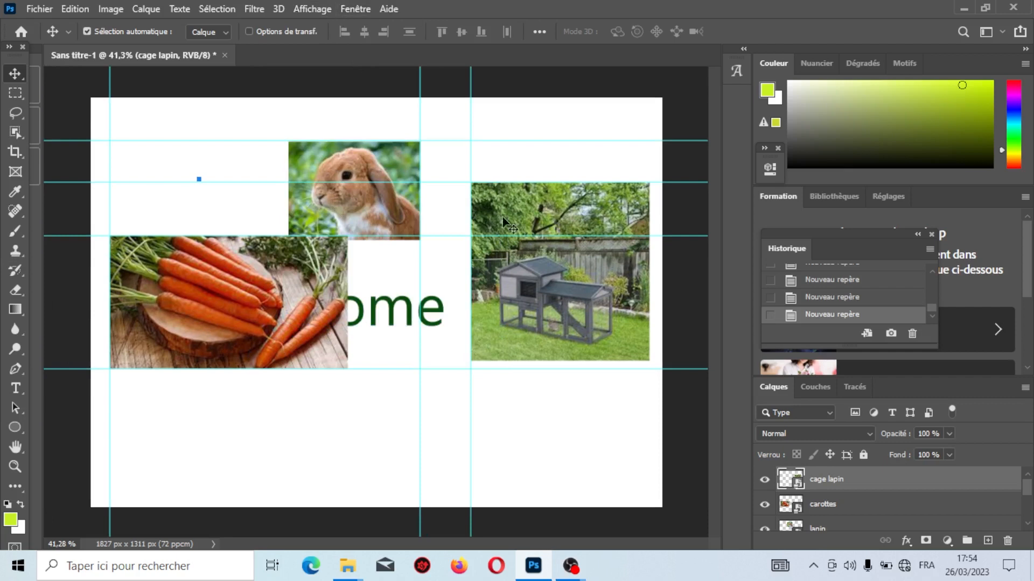
key(ctrl+z)
key(ctrl+z)
key(ctrl+z)
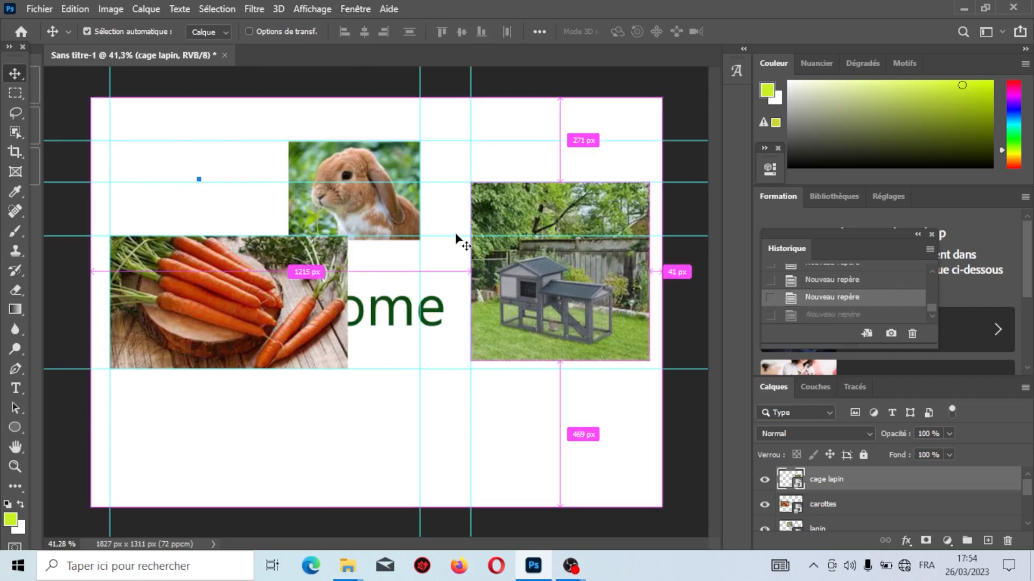
key(ctrl+z)
key(ctrl+z)
key(ctrl+z)
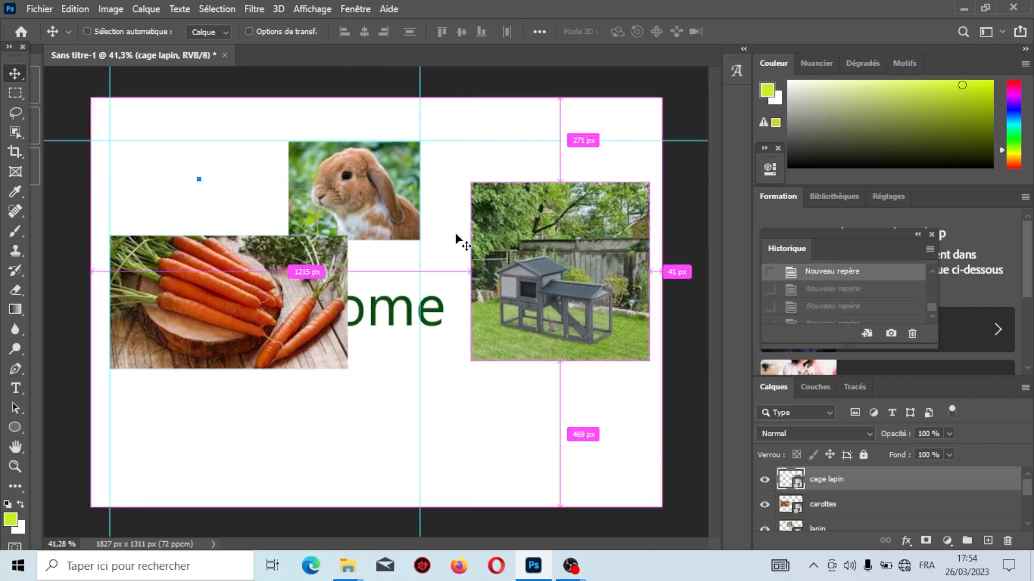
key(z)
key(ctrl+z)
key(ctrl+z)
key(ctrl+z)
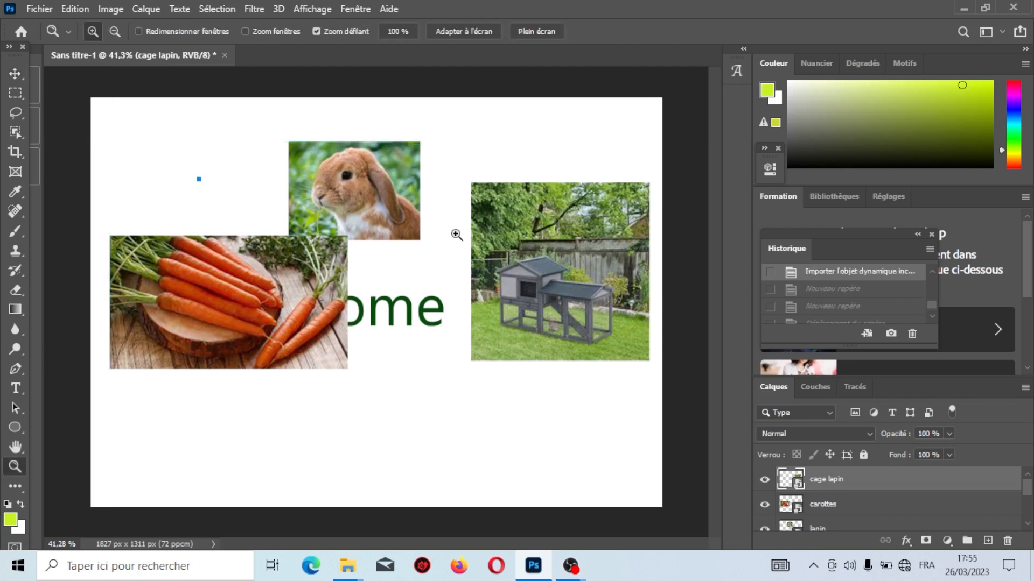
Step: Hide the Tools panel and display it again
click(356, 9)
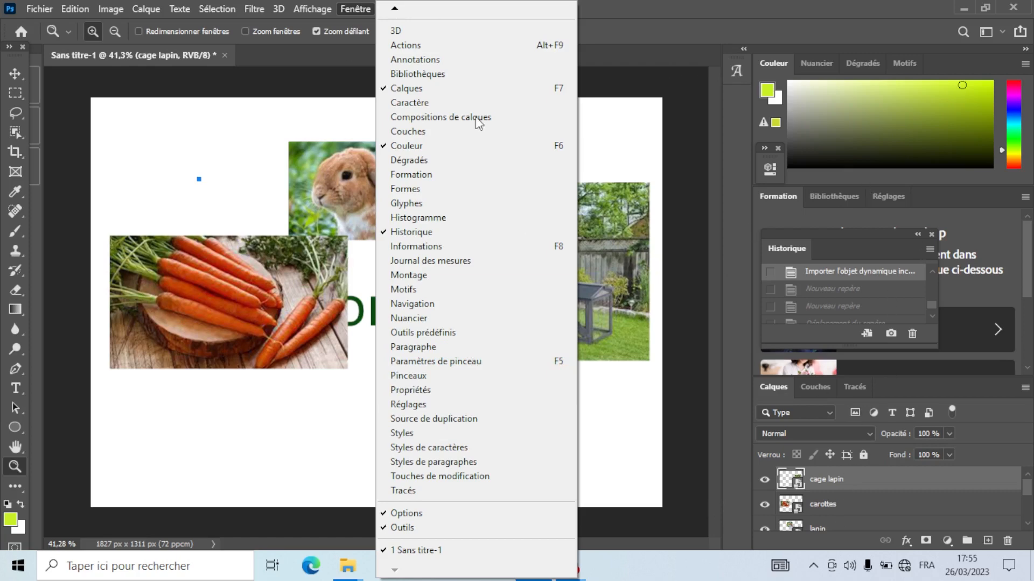
mouse_move(355, 9)
mouse_move(931, 302)
mouse_down()
mouse_move(932, 276)
mouse_move(943, 295)
mouse_up()
click(354, 9)
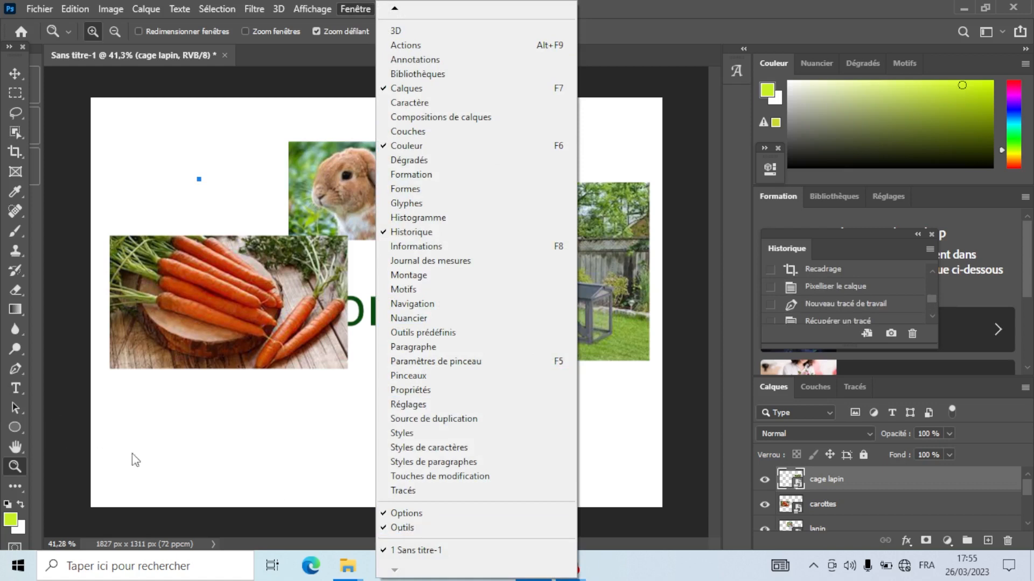
click(431, 523)
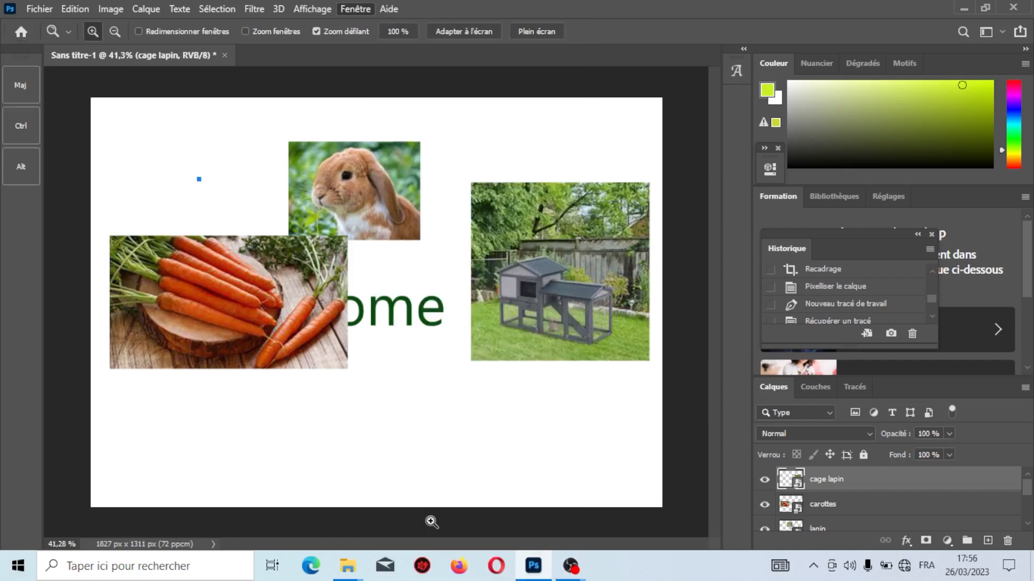
click(353, 9)
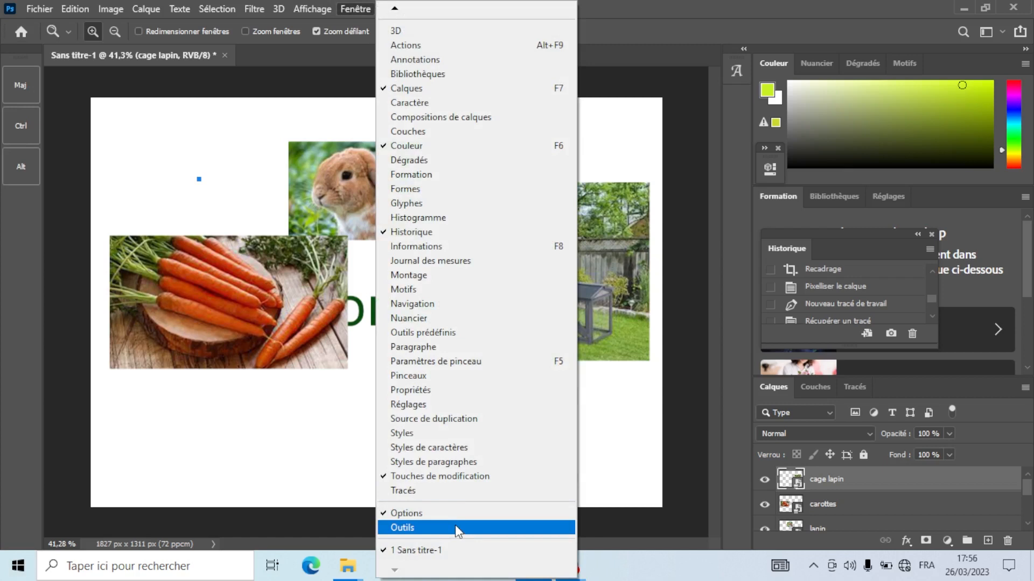
click(456, 530)
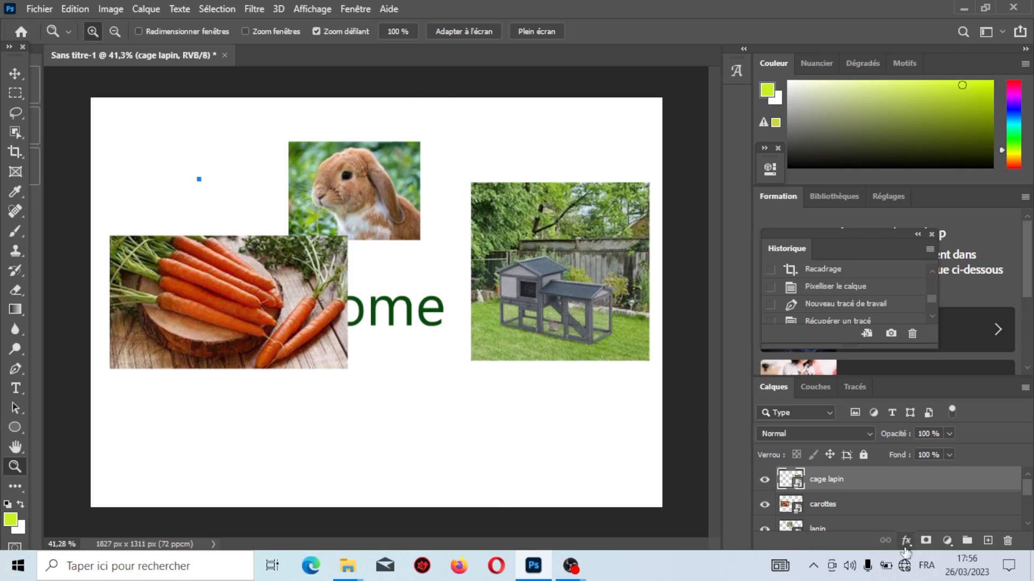
Step: Hide the History panel
click(363, 10)
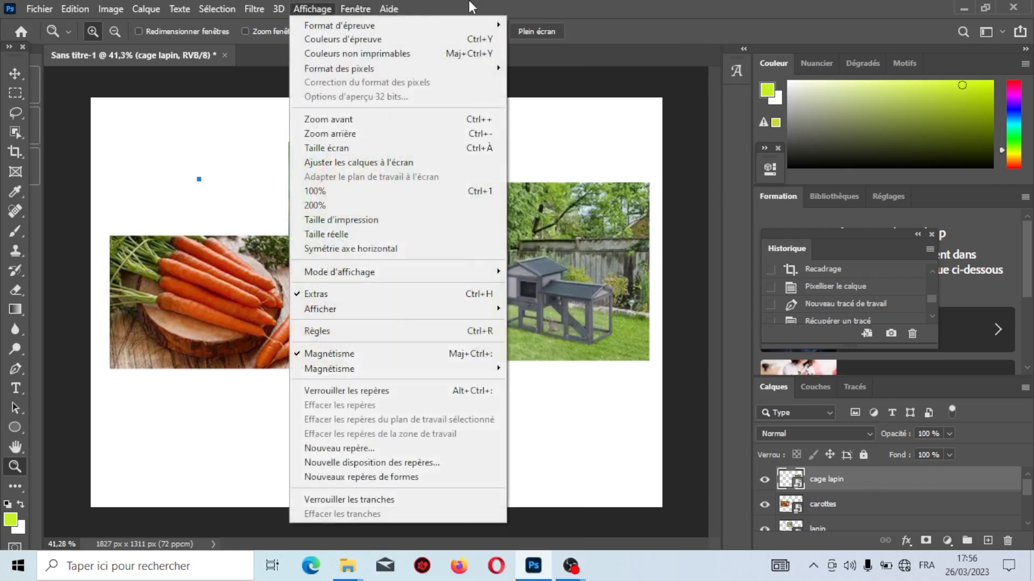
click(360, 5)
click(359, 8)
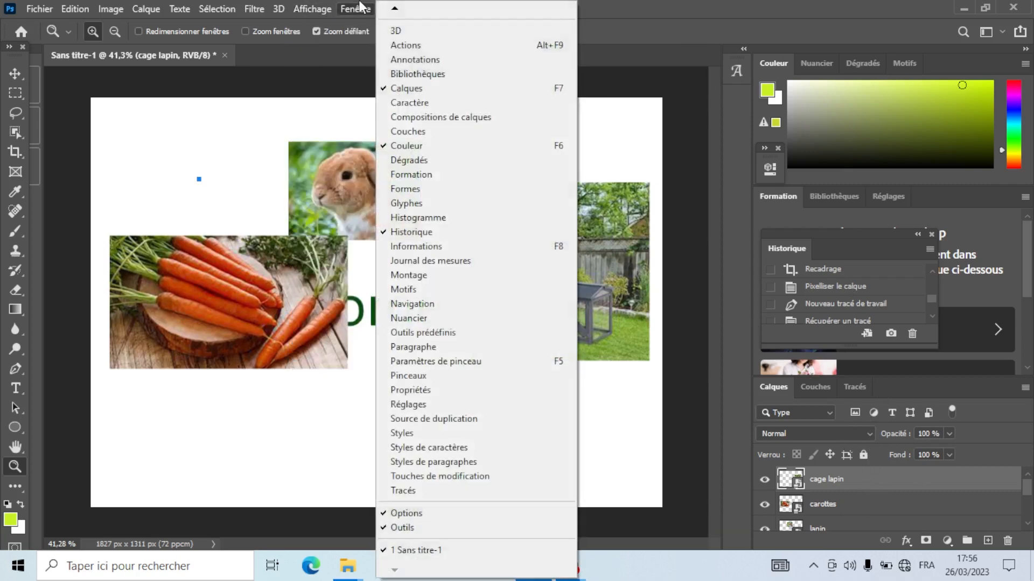
click(498, 237)
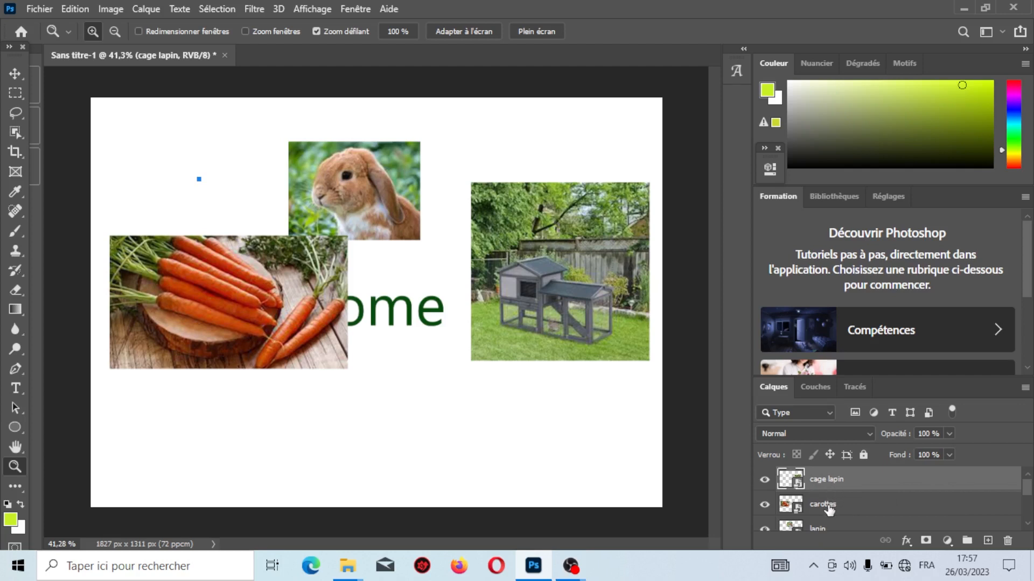
Step: Move the rabbit hutch image about 1080 px left and lower it so that it overlaps the lower part of the carrots image
drag(527, 286, 500, 309)
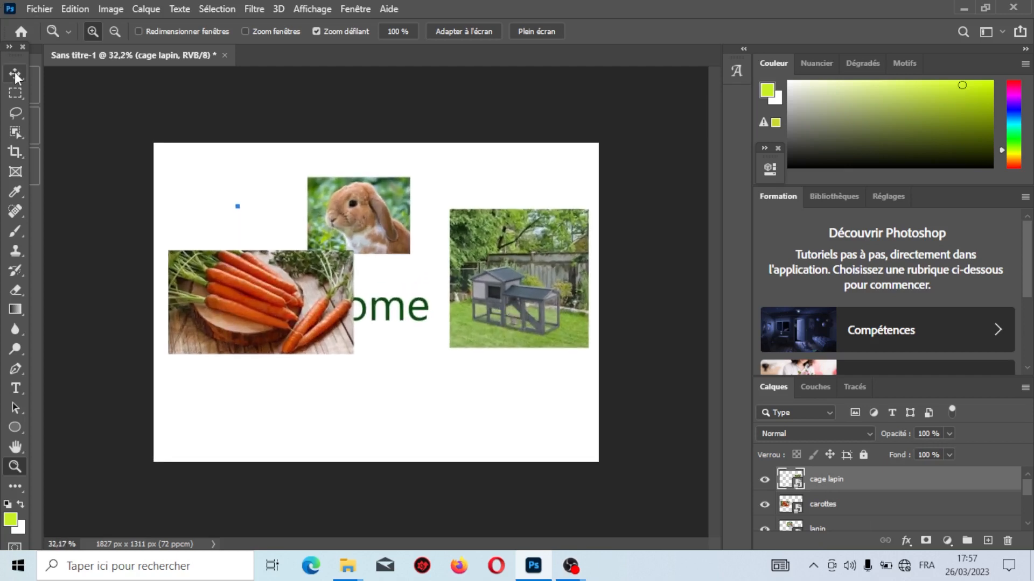
click(15, 72)
drag(510, 273, 241, 344)
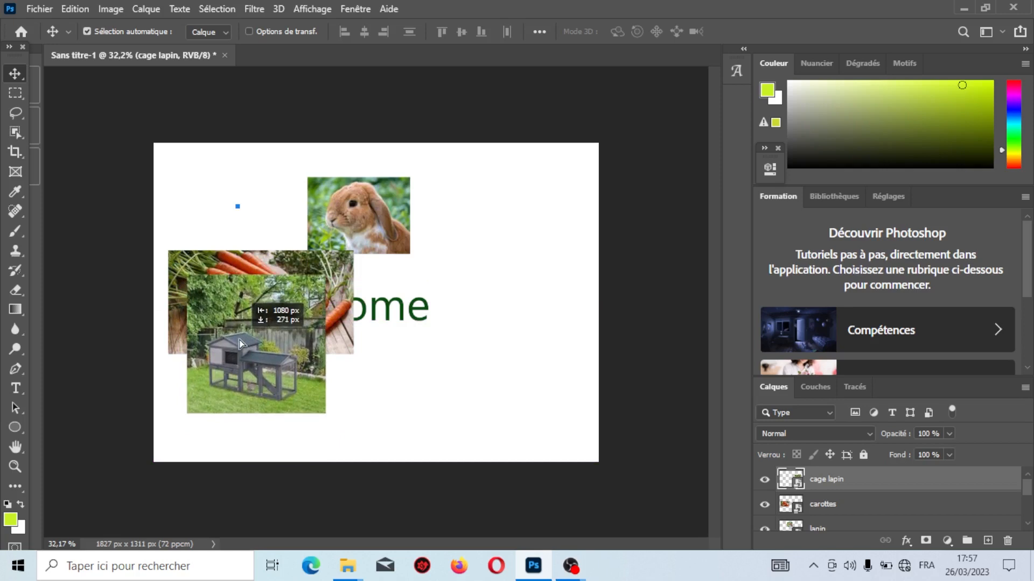
drag(240, 345, 241, 344)
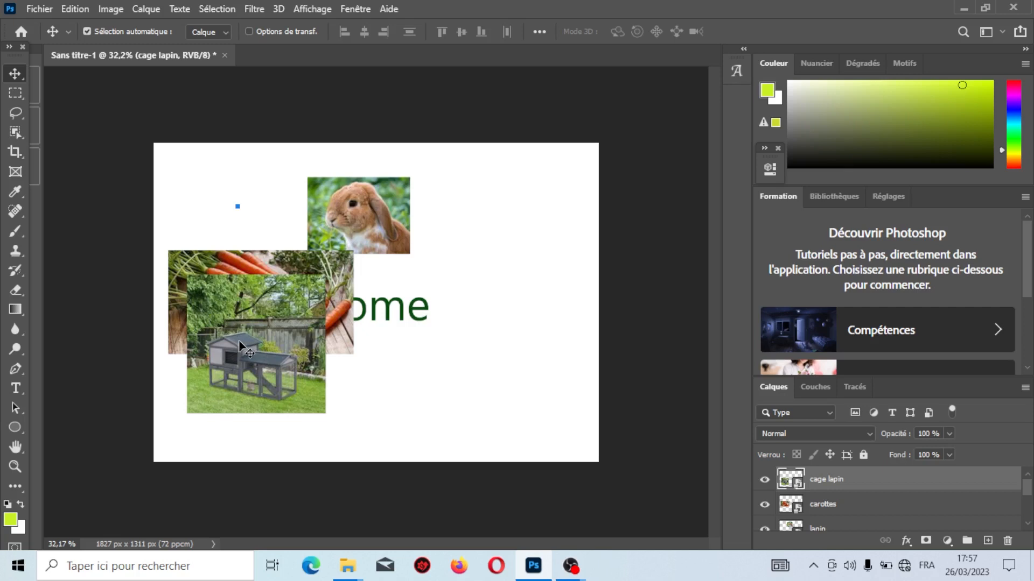
drag(240, 345, 240, 365)
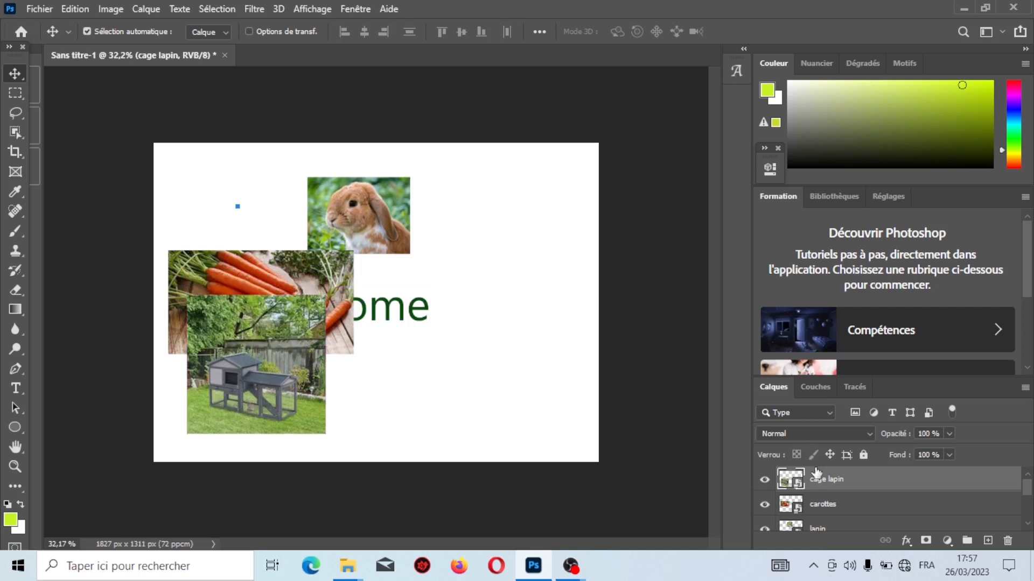
Step: Restack the cage lapin layer below carottes and move the hutch image about 90 px up
drag(816, 478, 819, 509)
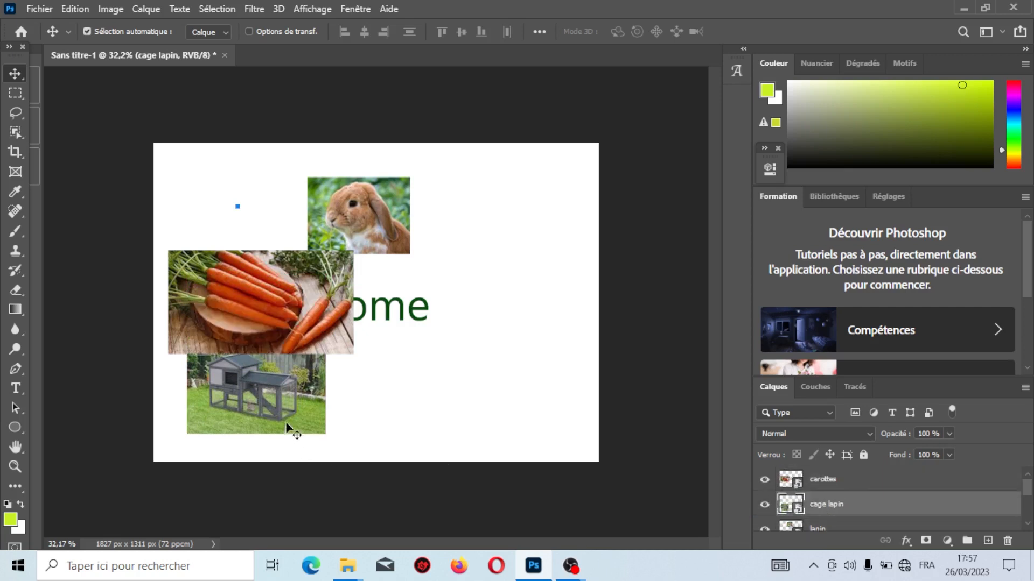
drag(286, 418, 285, 396)
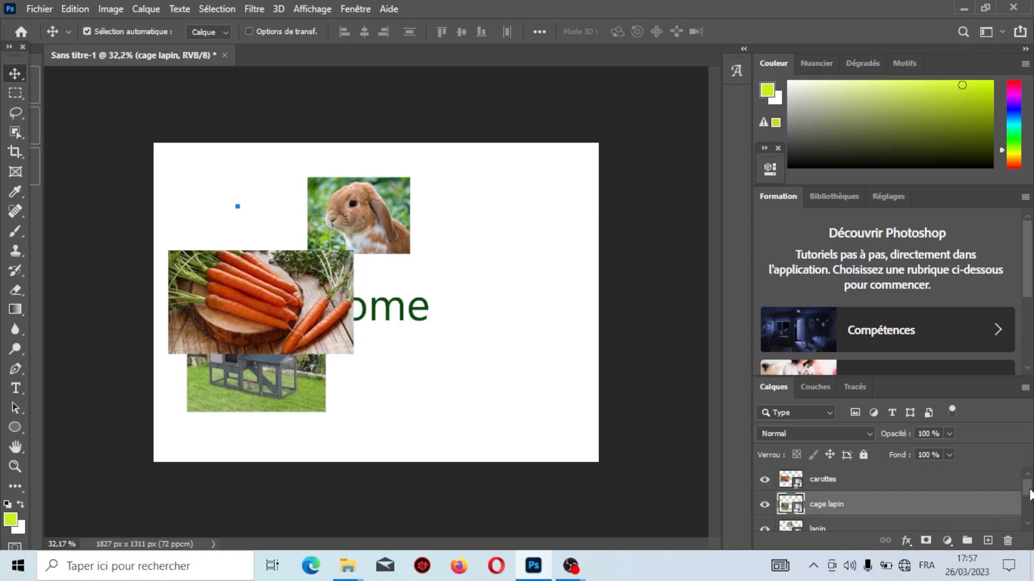
Step: Move the Calque 1 "welcome" text about 210 px right and 280 px down, beside the hutch image
mouse_move(411, 314)
mouse_down()
mouse_move(431, 225)
mouse_move(397, 378)
mouse_move(397, 395)
mouse_move(424, 242)
mouse_move(411, 401)
mouse_move(420, 245)
mouse_move(399, 425)
mouse_move(416, 225)
mouse_move(404, 348)
mouse_move(438, 208)
mouse_move(429, 369)
mouse_move(433, 289)
mouse_move(464, 413)
mouse_move(445, 234)
mouse_move(441, 251)
mouse_up()
drag(800, 516, 887, 535)
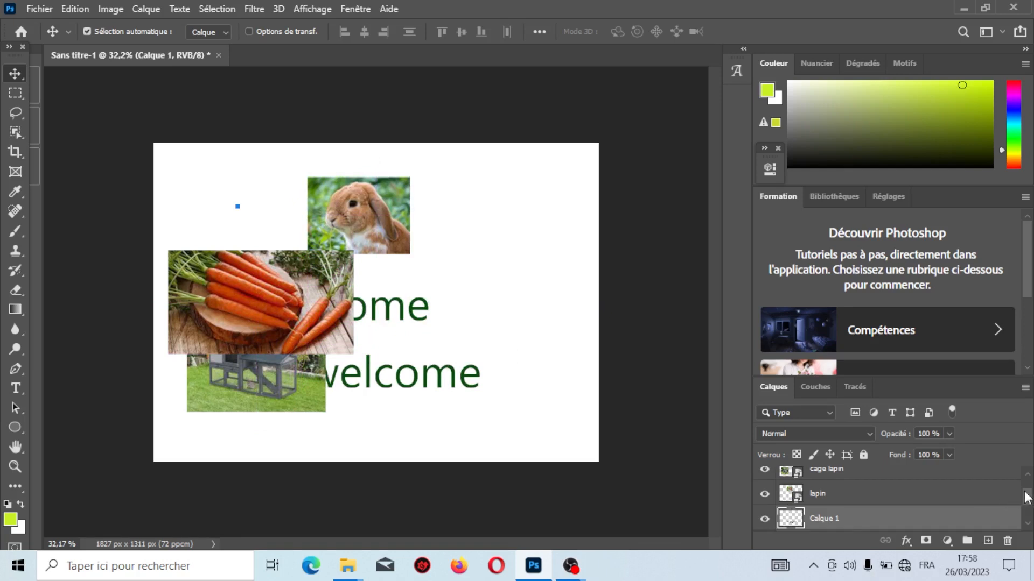
Step: Bring the welcome layer to the front above carottes and move its text slightly up and to the left
drag(1025, 497, 1026, 512)
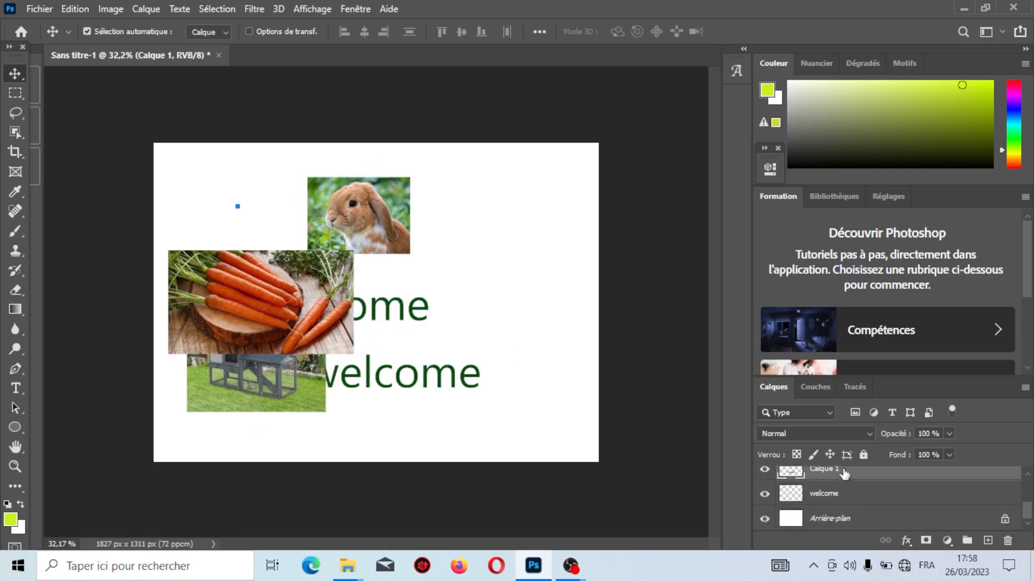
drag(841, 502, 845, 480)
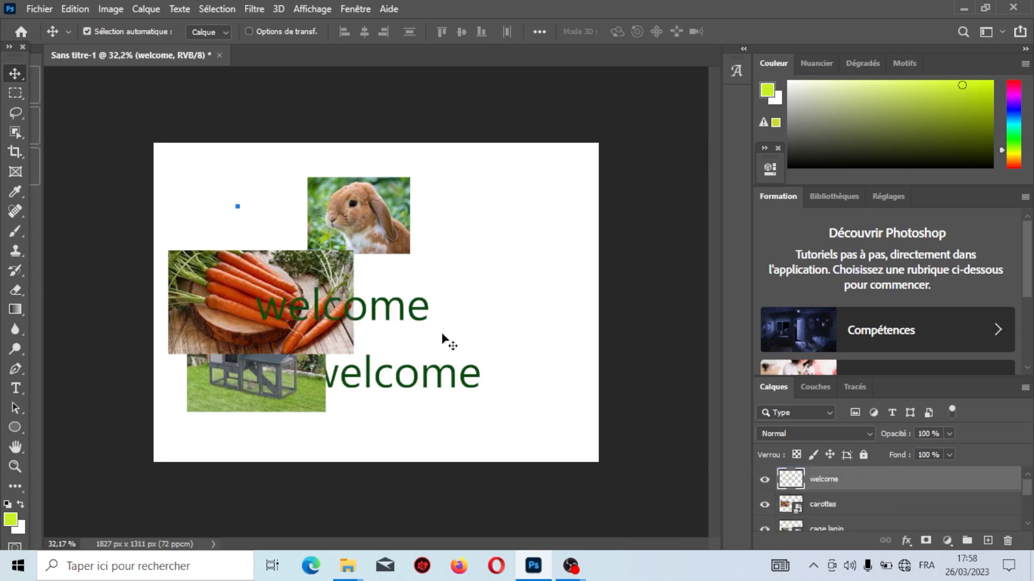
mouse_move(401, 315)
mouse_down()
mouse_move(394, 248)
mouse_move(364, 356)
mouse_move(401, 261)
mouse_move(404, 295)
mouse_up()
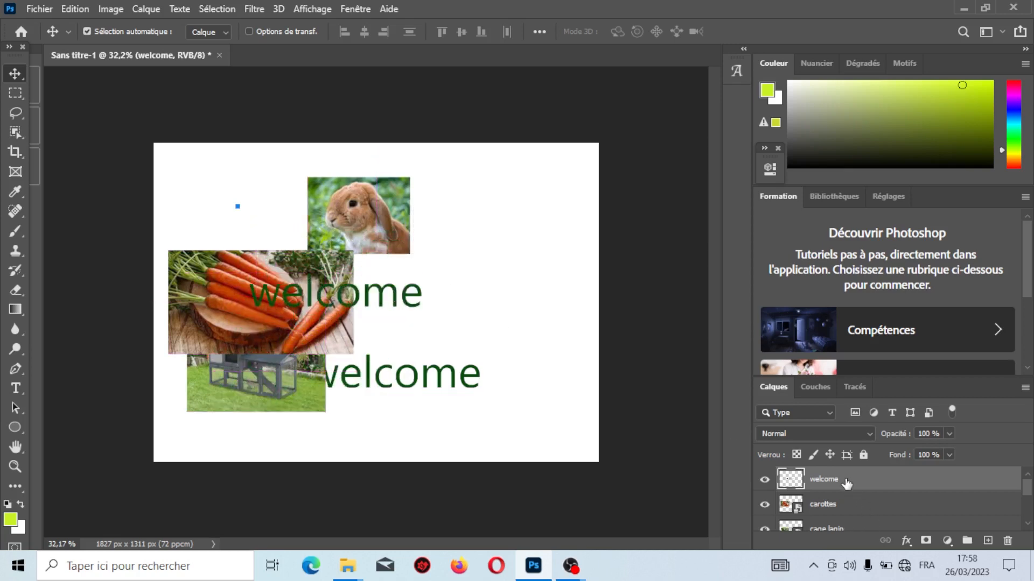
Step: Send the welcome layer behind carottes, shift its text about 220 px left and 160 px down, and bring it back to the front
drag(846, 484, 843, 518)
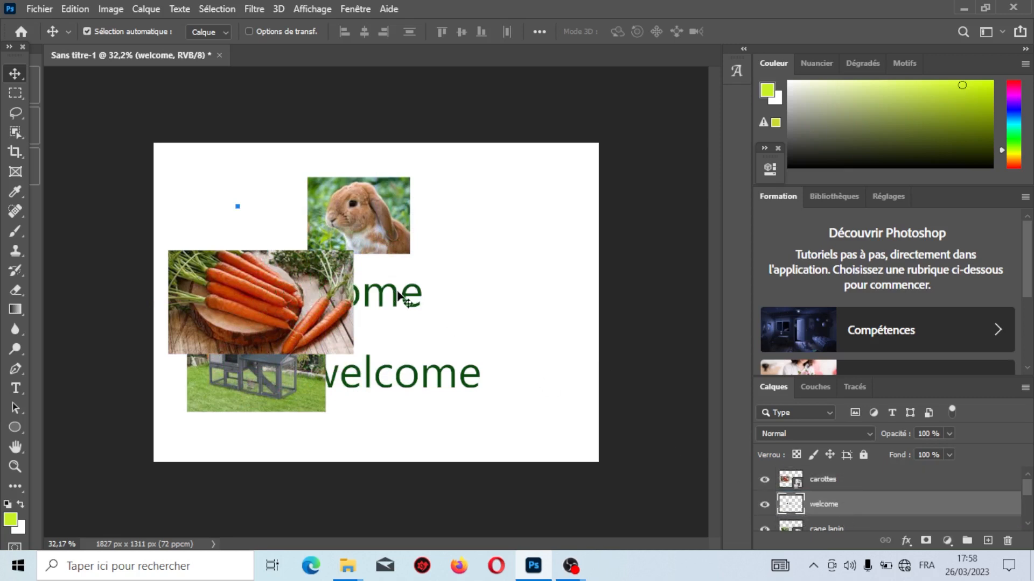
drag(396, 296, 340, 333)
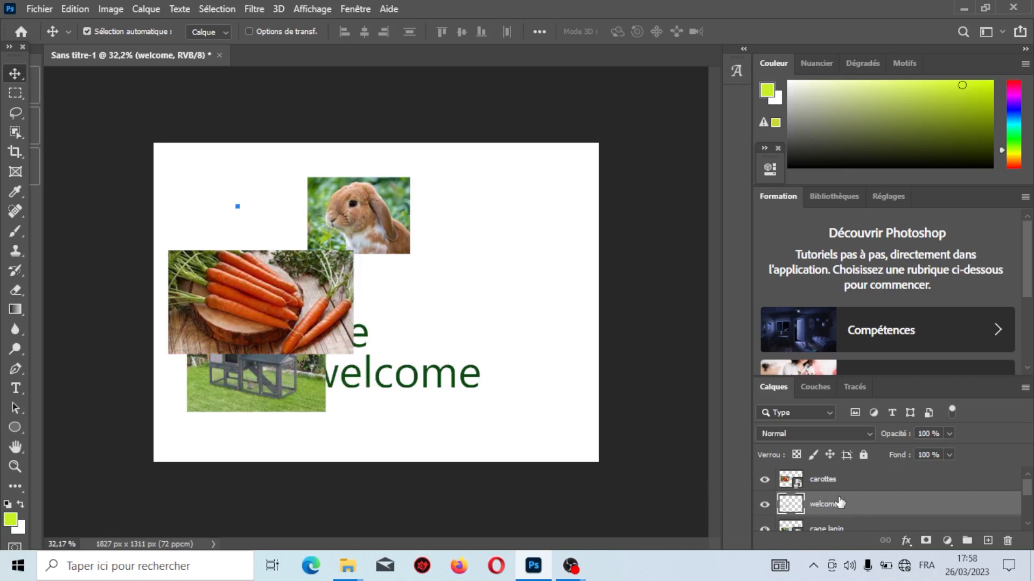
drag(832, 507, 833, 477)
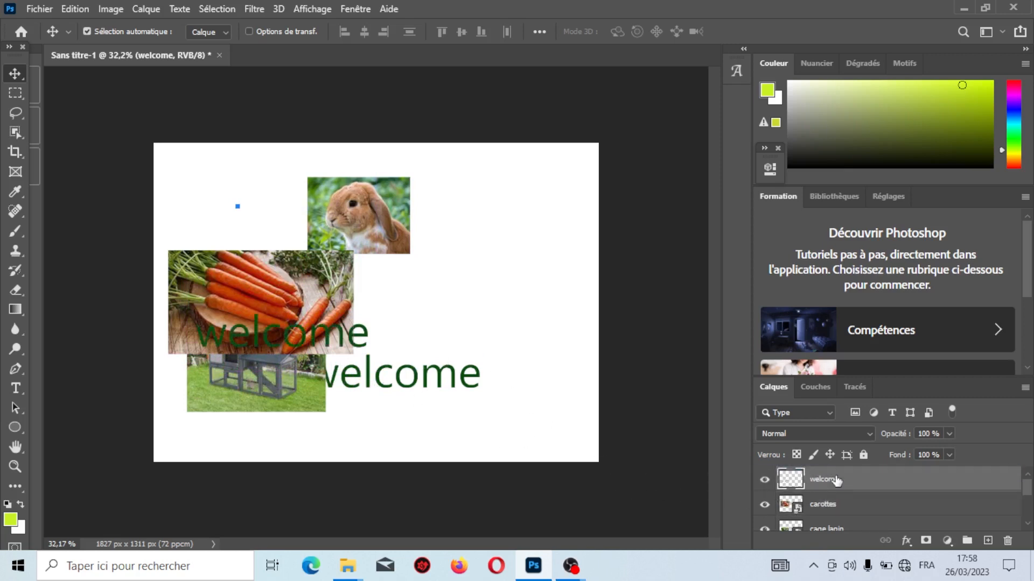
Step: Preview the available blend modes, including Division, on the welcome layer and leave it set to Normal
click(866, 436)
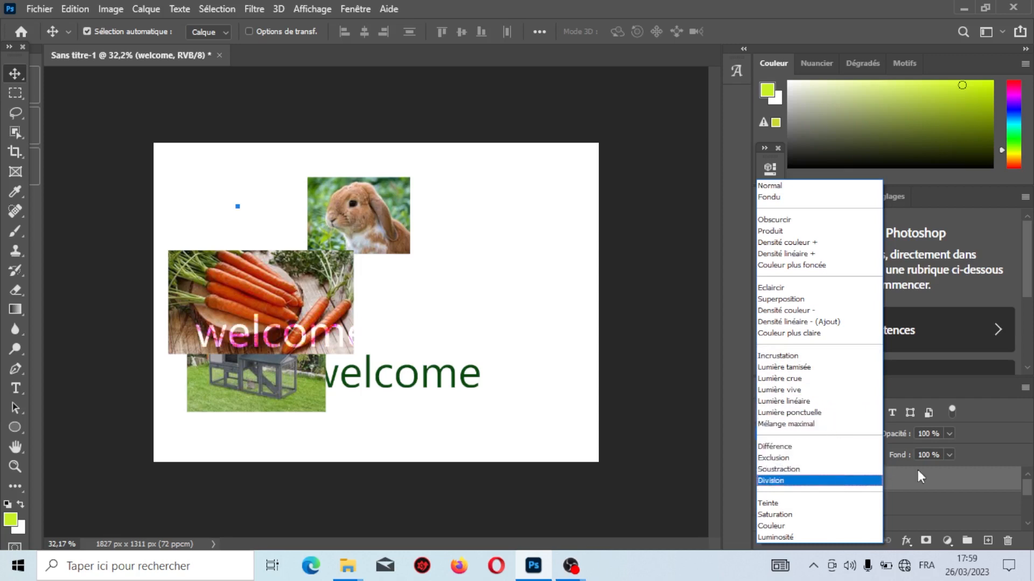
click(987, 431)
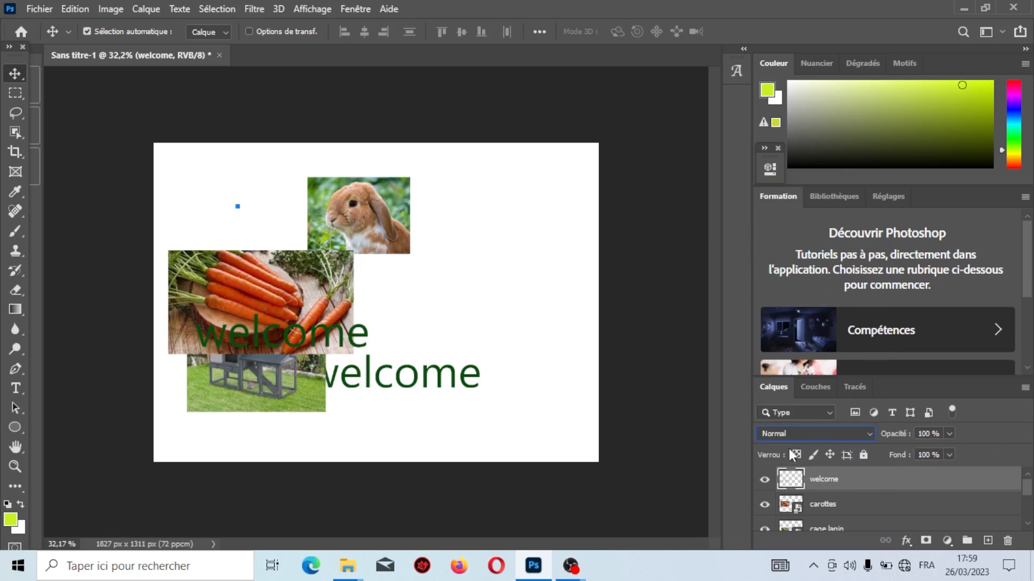
Step: Try lowering the welcome layer's opacity to about 36% and restore it to 100%
click(948, 434)
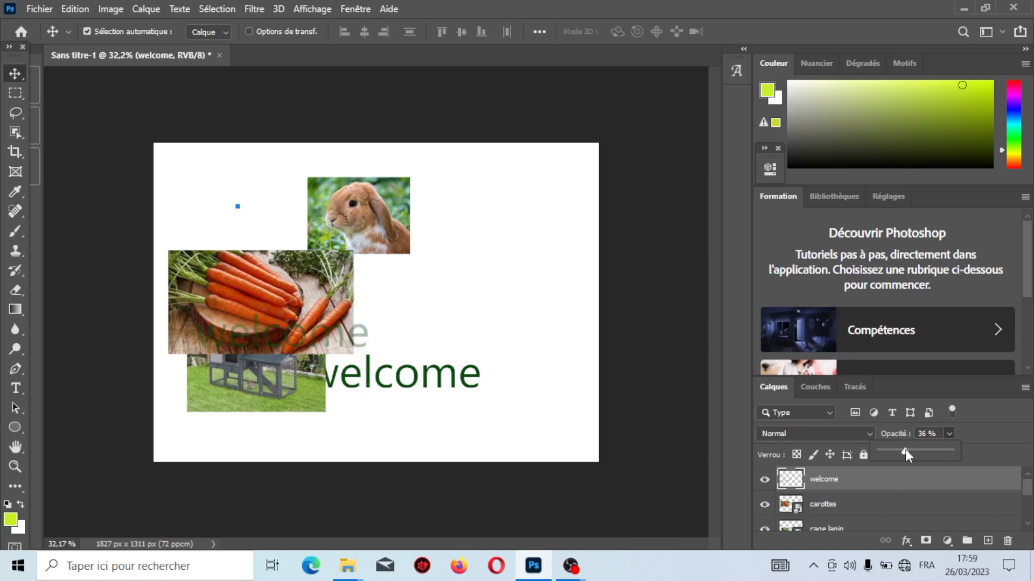
drag(923, 450, 957, 449)
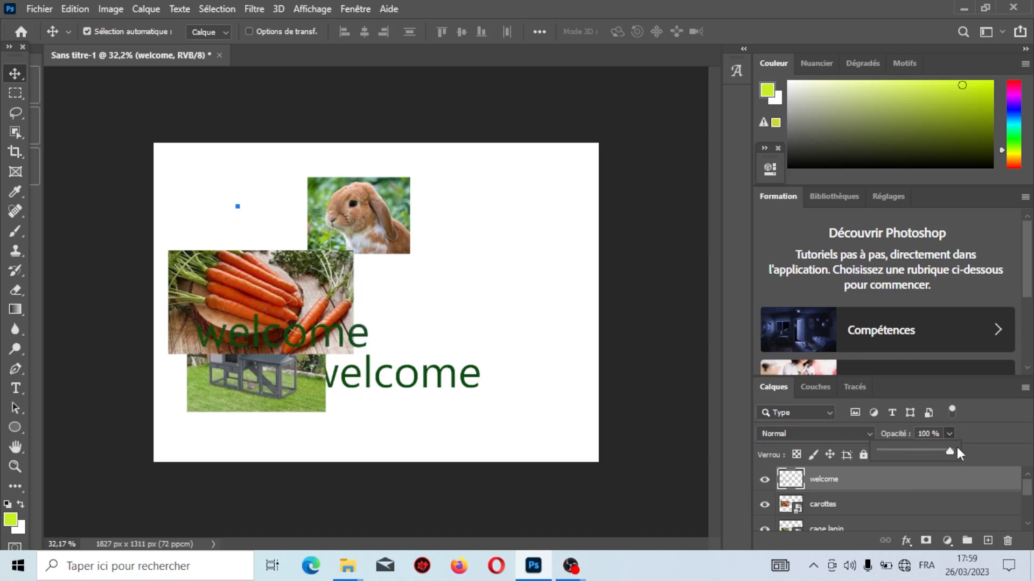
click(962, 441)
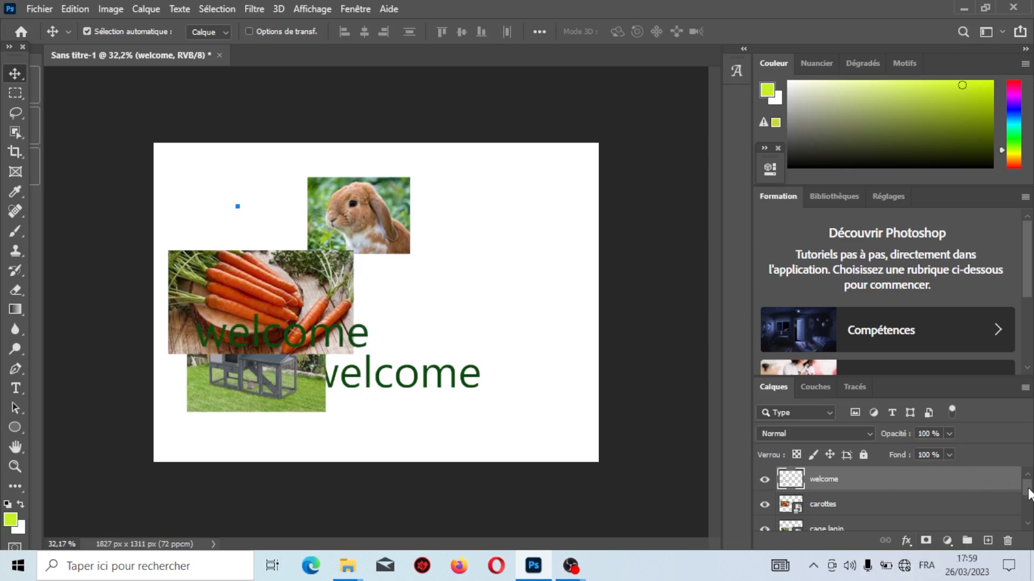
Step: Add a new empty layer above the welcome layer
drag(1029, 493, 1028, 514)
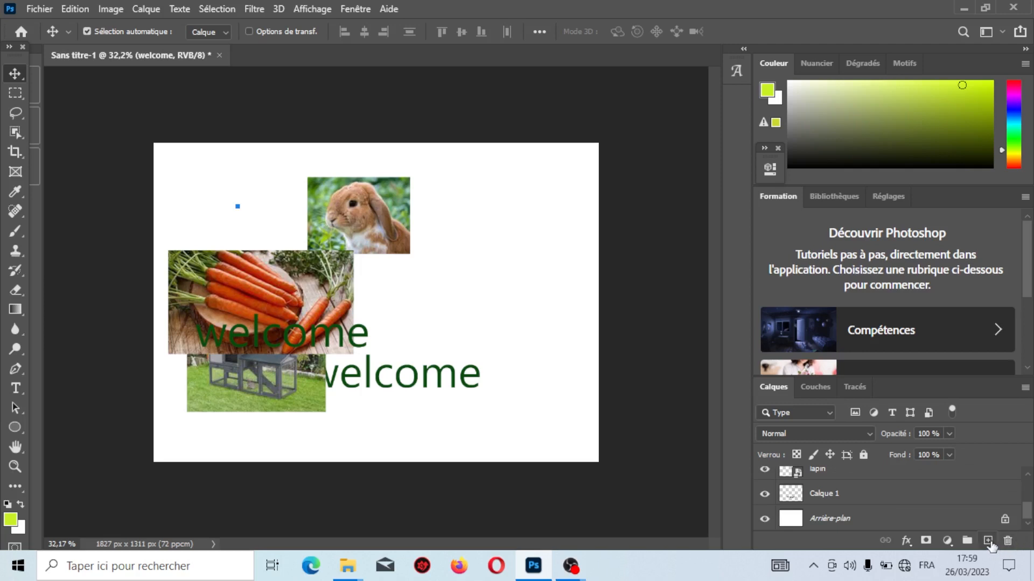
click(989, 541)
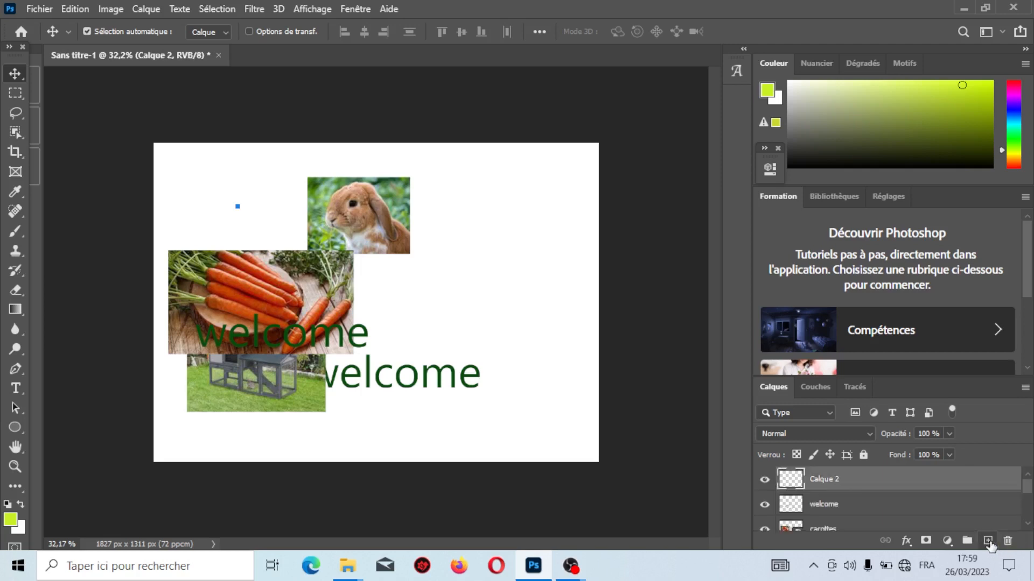